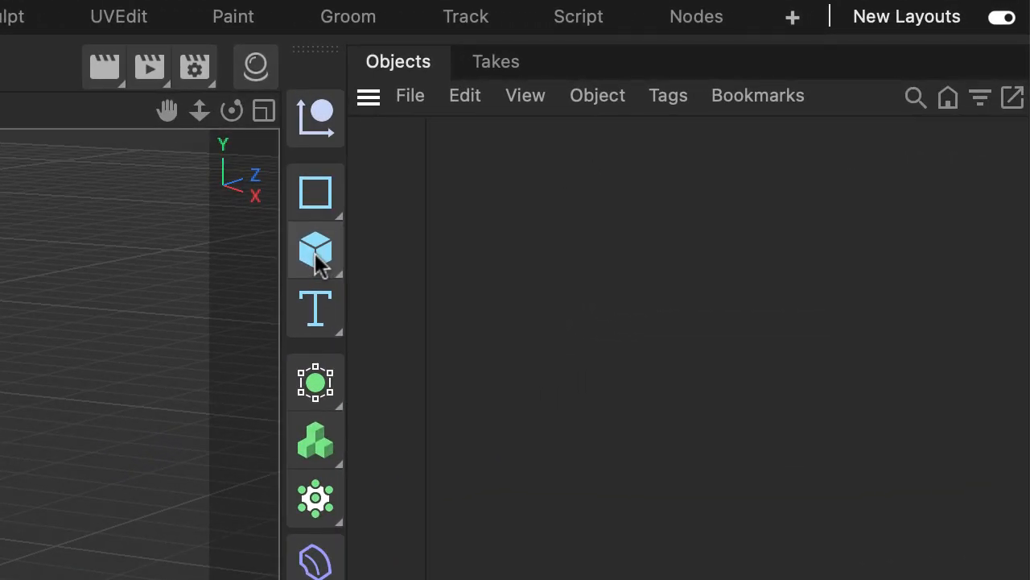
- Add two cubes, keep only the first one, and move it backward along its Z axis away from the origin
{"action": "left_click", "coordinate": [316, 251]}
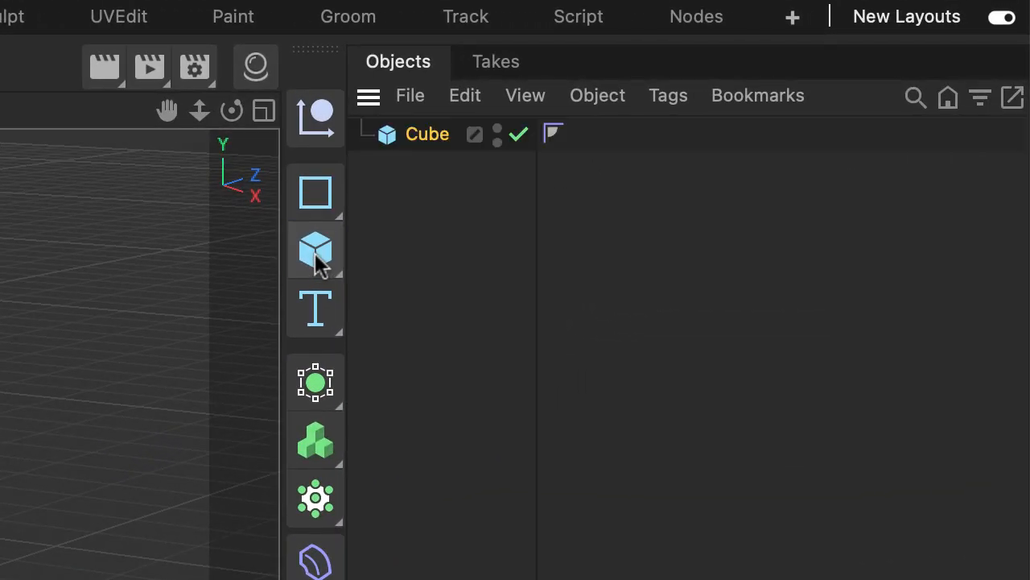
{"action": "left_click", "coordinate": [316, 251]}
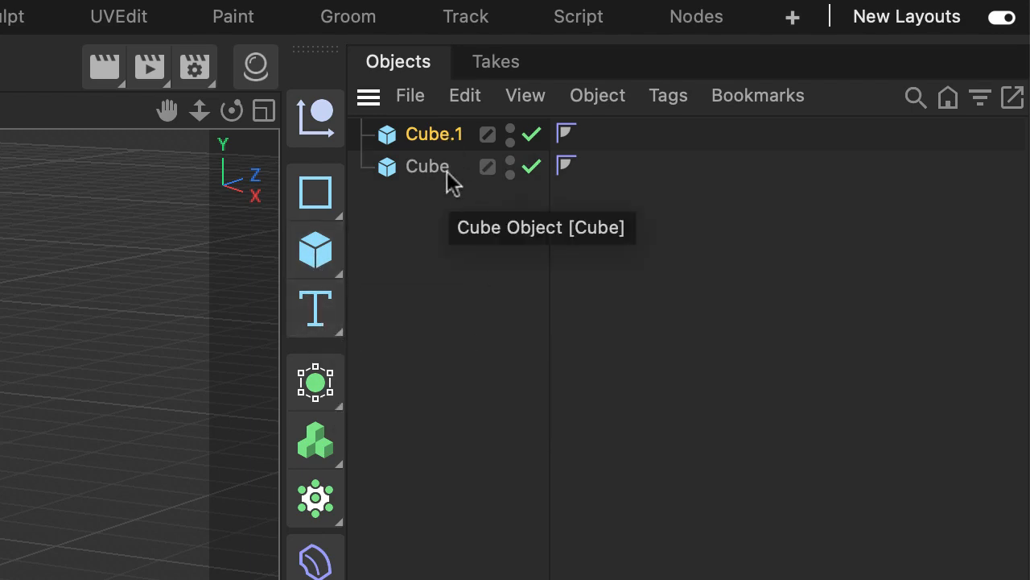
{"action": "key", "text": "Delete"}
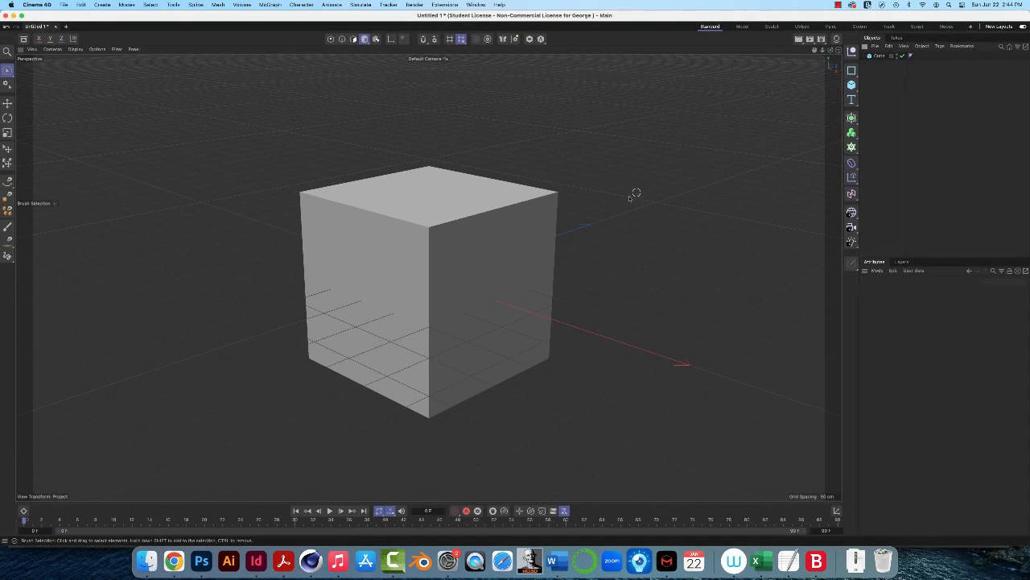
{"action": "left_click", "coordinate": [879, 55]}
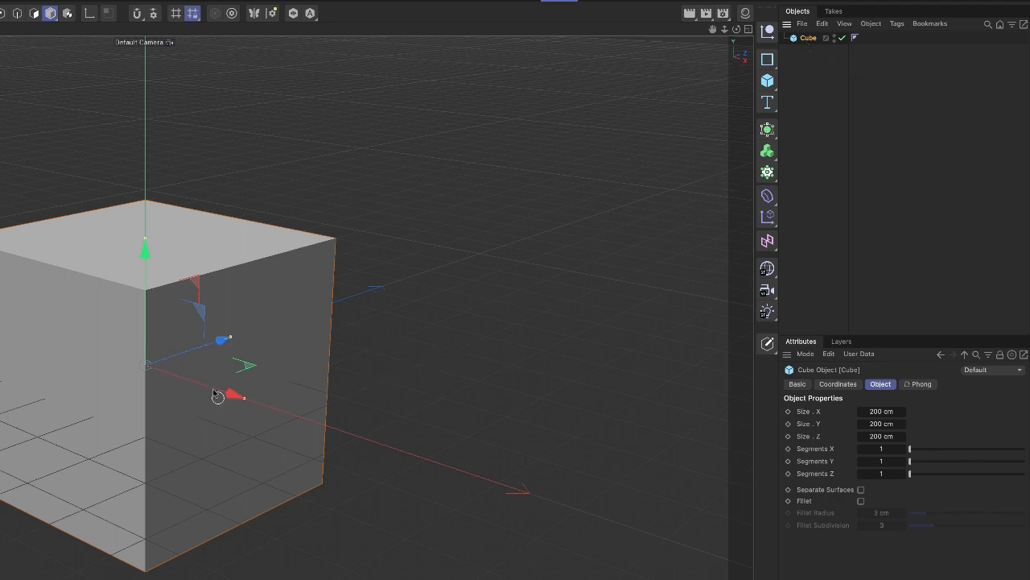
{"action": "left_click_drag", "start_coordinate": [211, 348], "coordinate": [392, 288]}
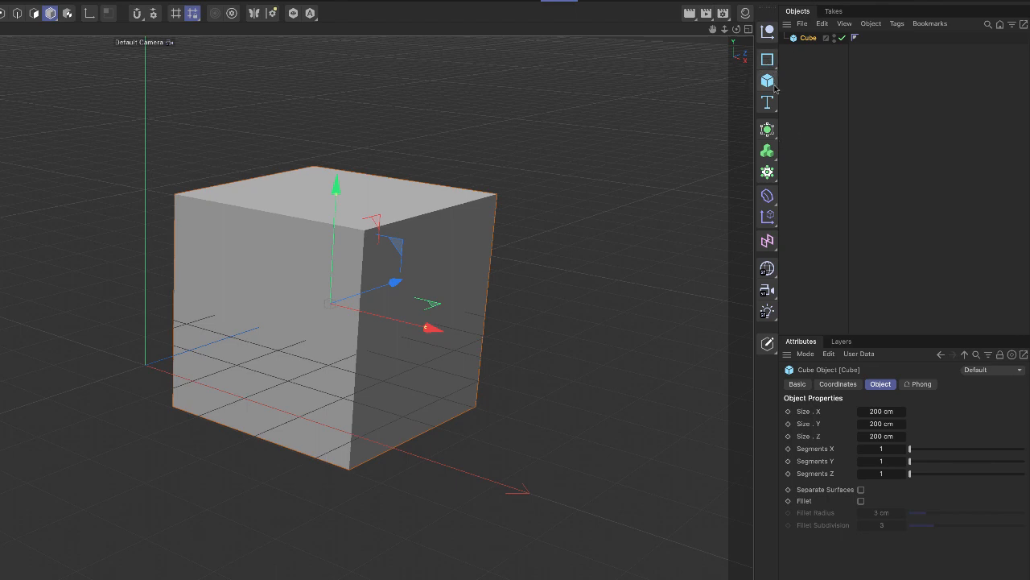
- Add a sphere primitive and switch it back on in the object list after disabling it
{"action": "left_click", "coordinate": [774, 89]}
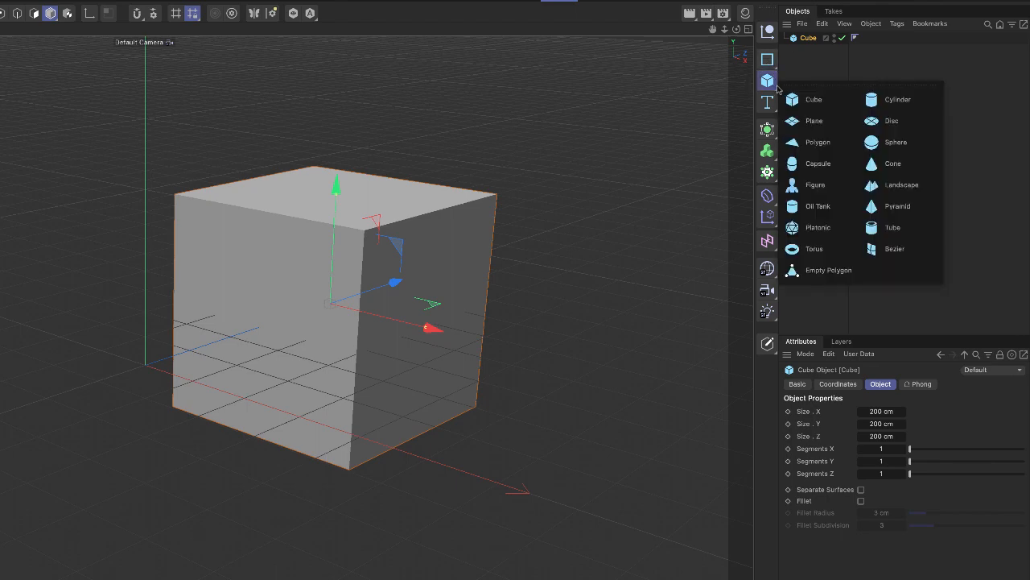
{"action": "left_click", "coordinate": [871, 141]}
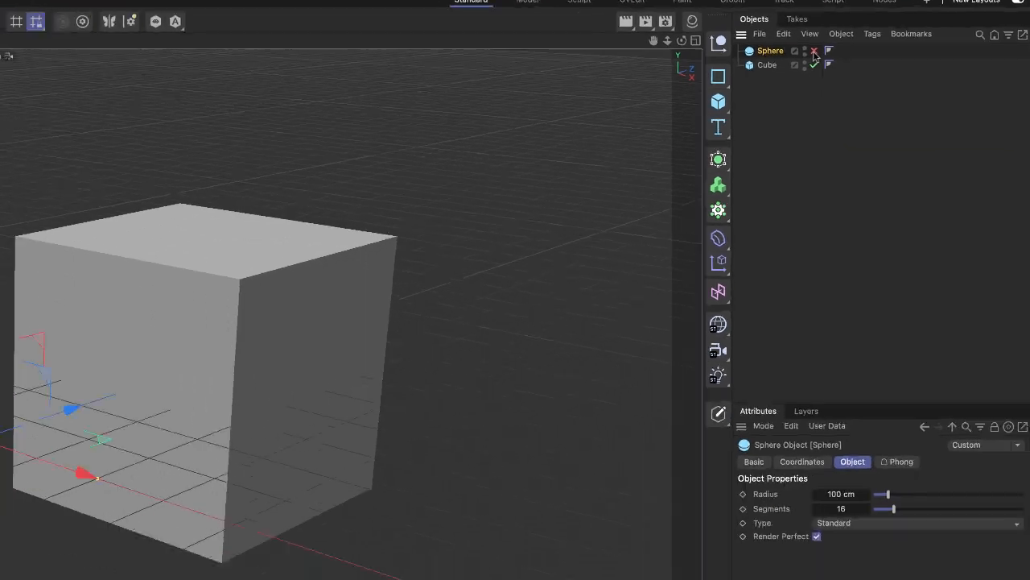
{"action": "left_click", "coordinate": [535, 155]}
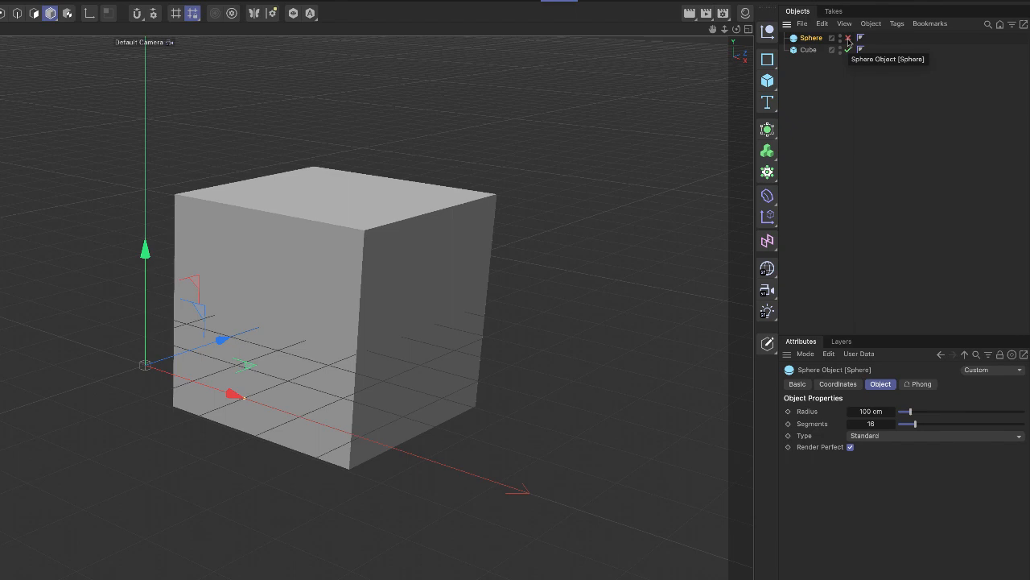
{"action": "left_click", "coordinate": [847, 39]}
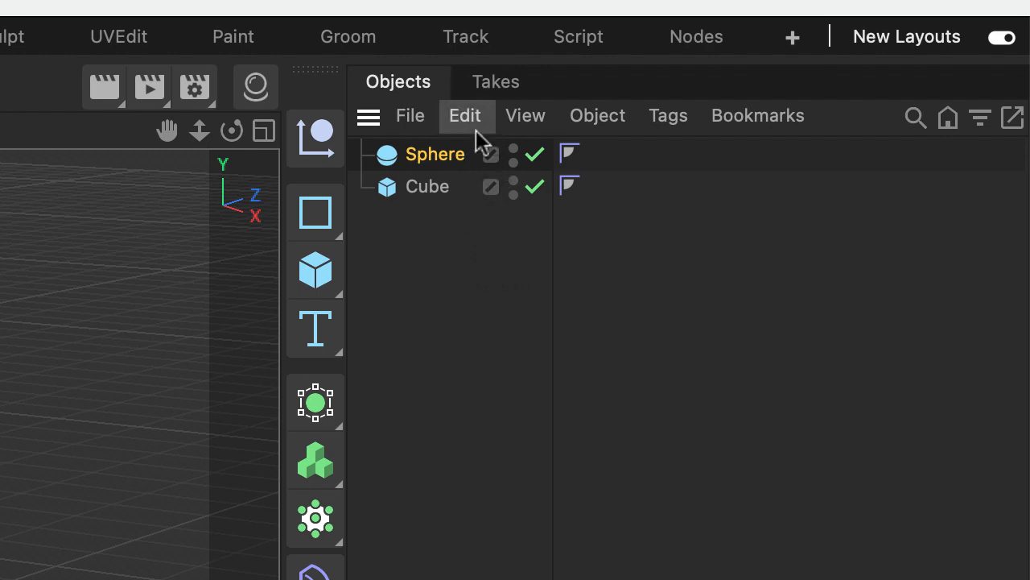
- Select the cube and the sphere in turn, and add a cone primitive at the world origin
{"action": "left_click", "coordinate": [436, 186]}
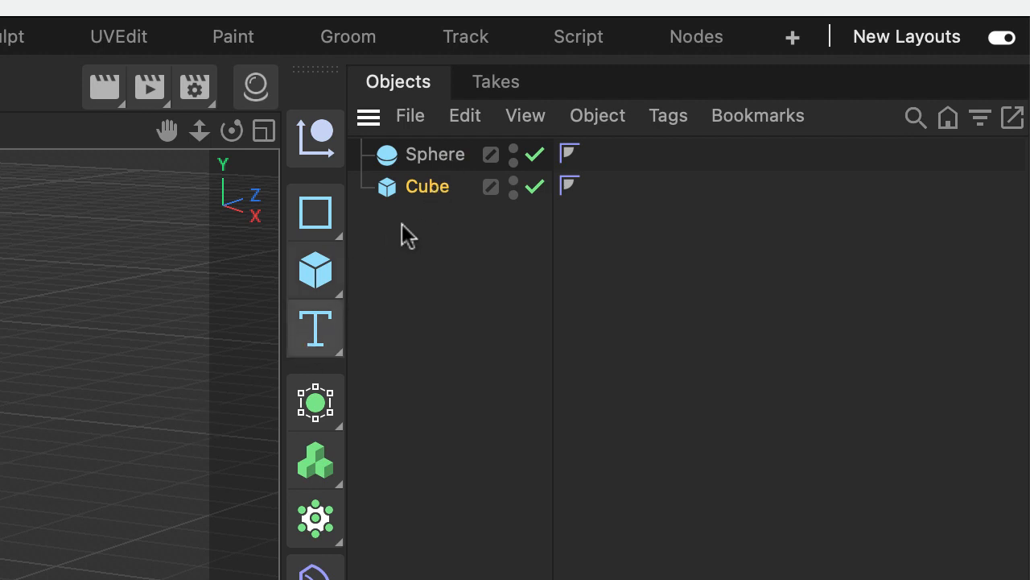
{"action": "left_click", "coordinate": [427, 157]}
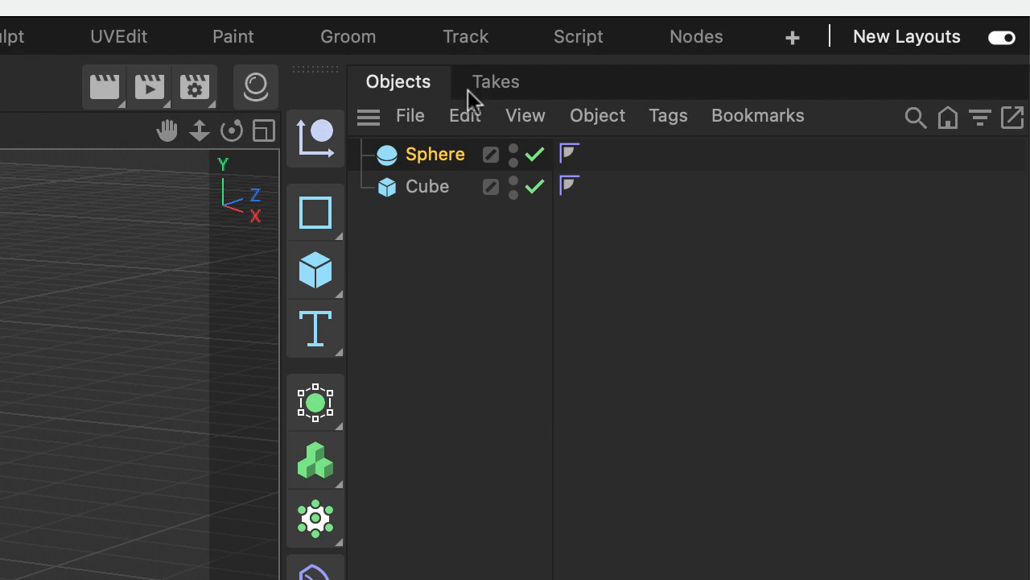
{"action": "left_click", "coordinate": [338, 290]}
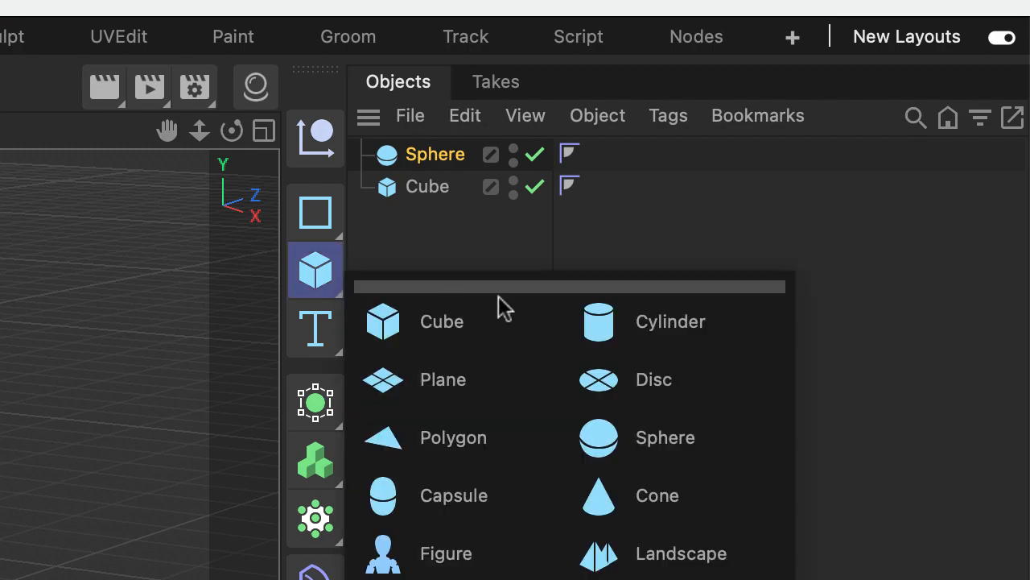
{"action": "left_click", "coordinate": [604, 507]}
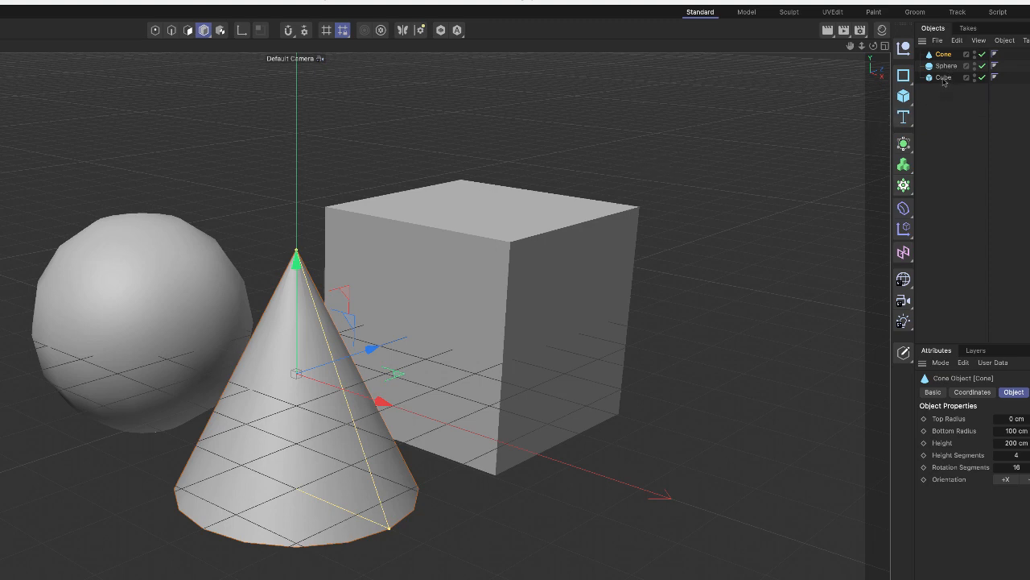
- Select the cube, sphere and cone in turn, both by name and directly in the 3D view
{"action": "left_click", "coordinate": [944, 79]}
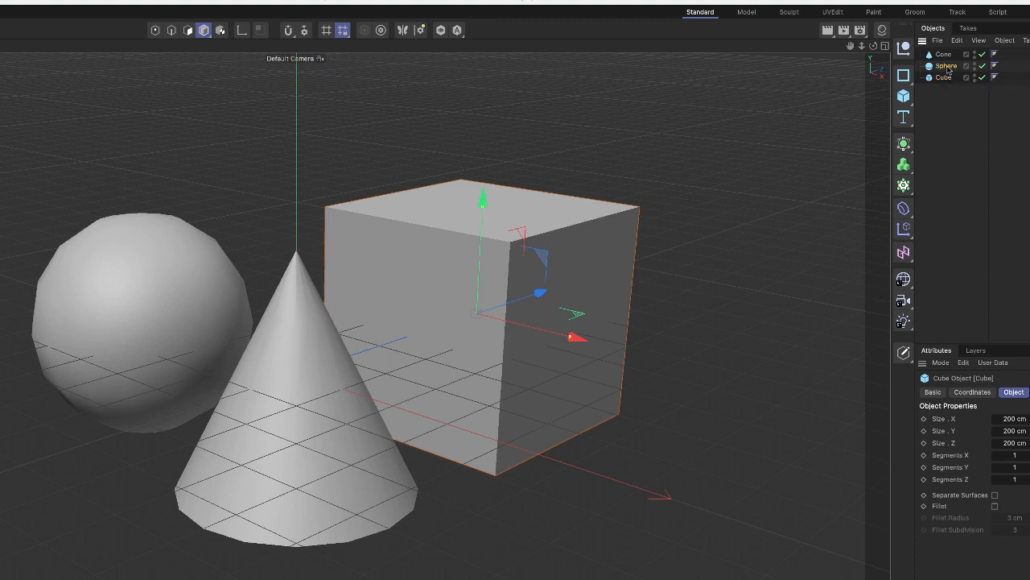
{"action": "left_click", "coordinate": [947, 66]}
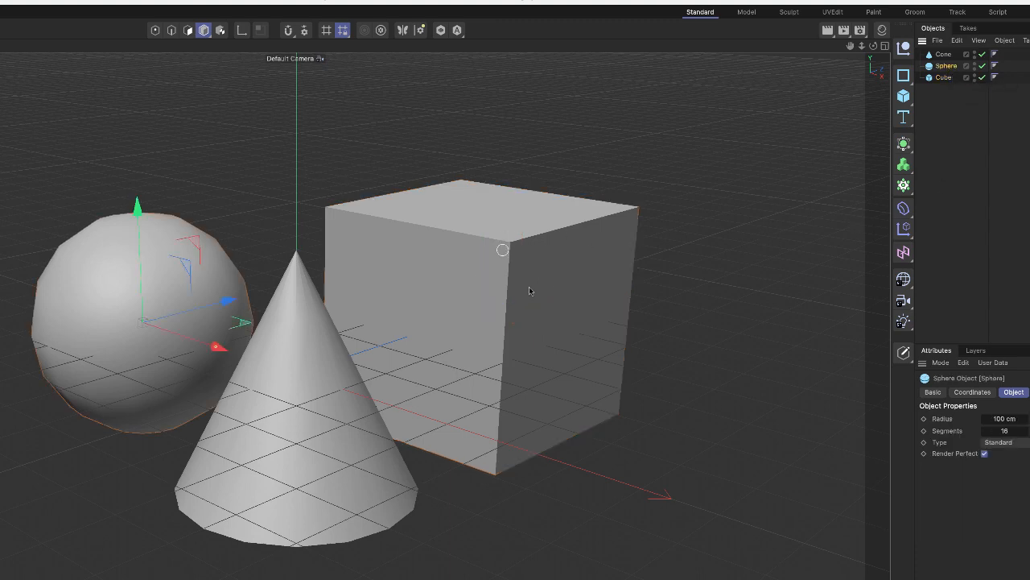
{"action": "left_click", "coordinate": [452, 264]}
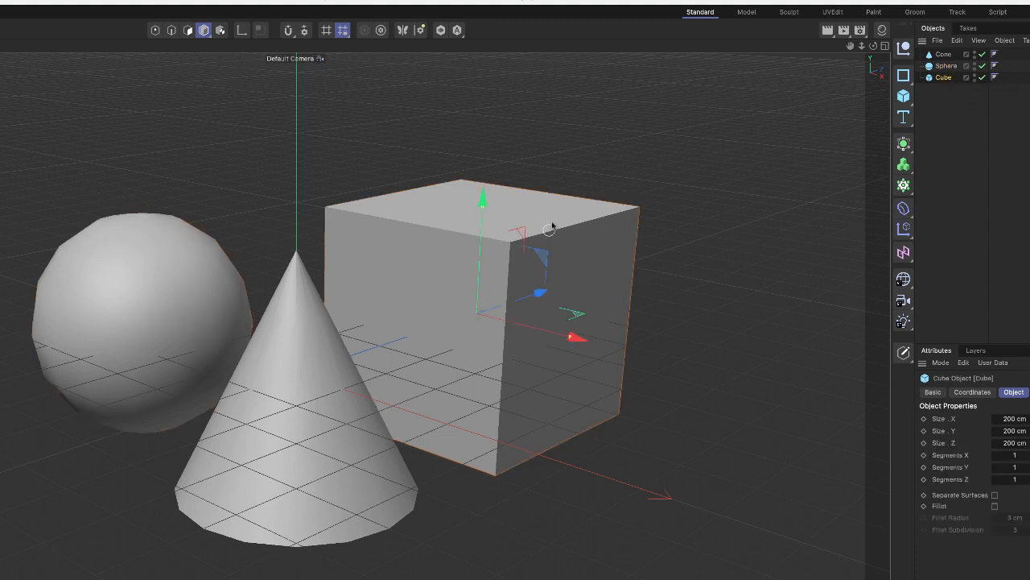
{"action": "left_click", "coordinate": [336, 410]}
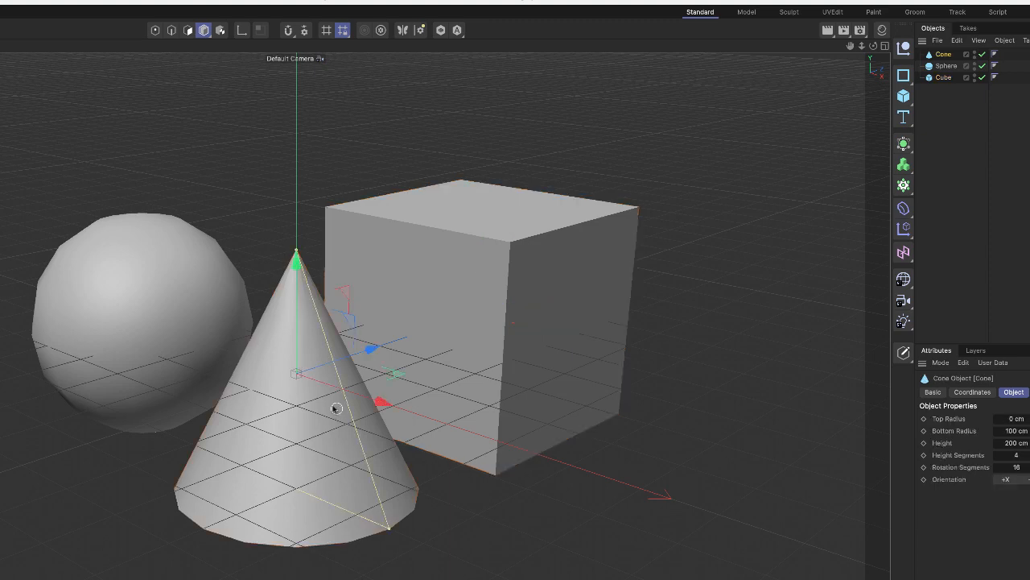
{"action": "left_click", "coordinate": [163, 339]}
{"action": "left_click", "coordinate": [437, 285]}
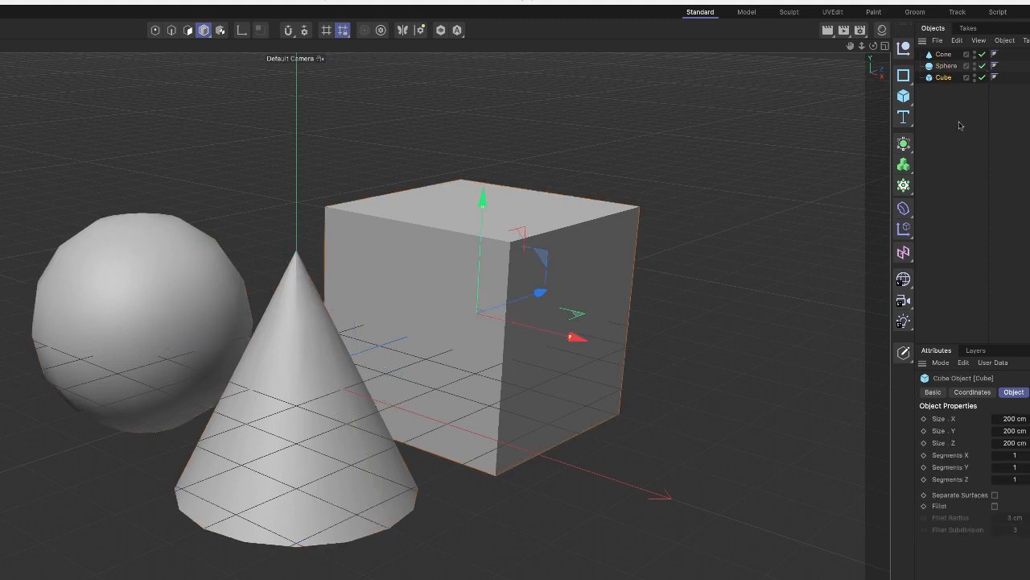
- Delete the cone from the scene
{"action": "left_click", "coordinate": [946, 54]}
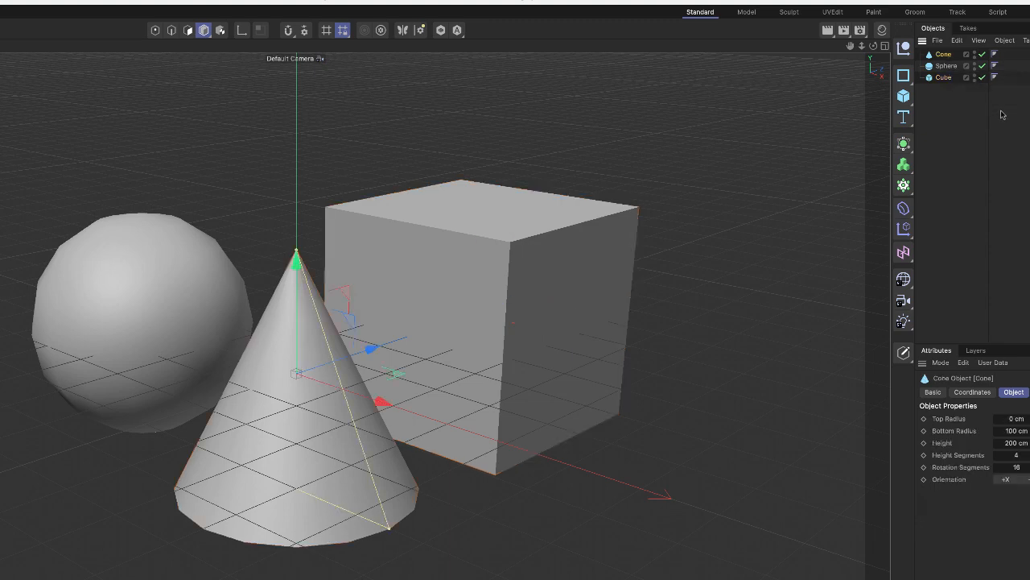
{"action": "key", "text": "Delete"}
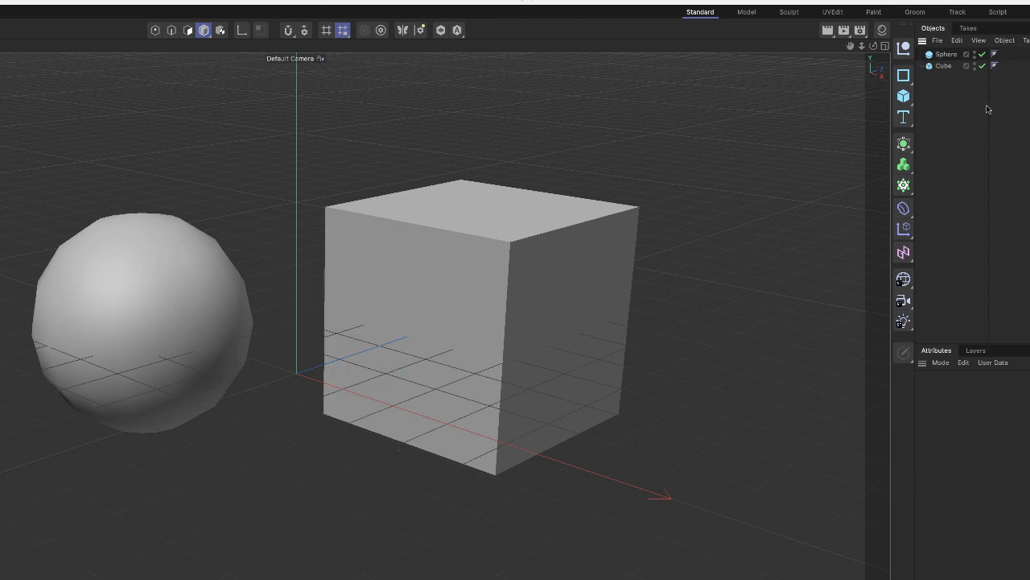
- Duplicate the cube and delete the copy
{"action": "left_click", "coordinate": [948, 69]}
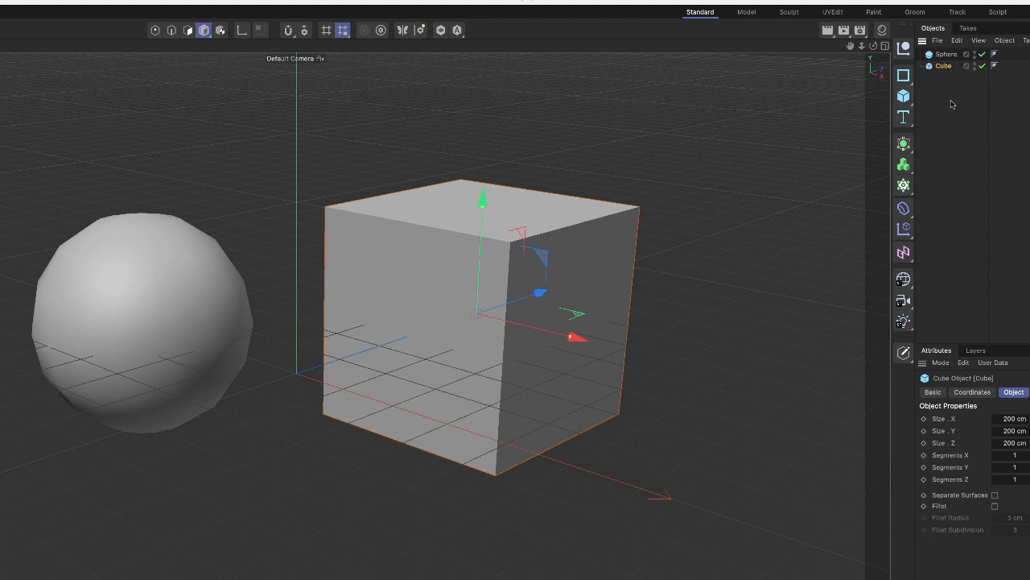
{"action": "key", "text": "ctrl+v"}
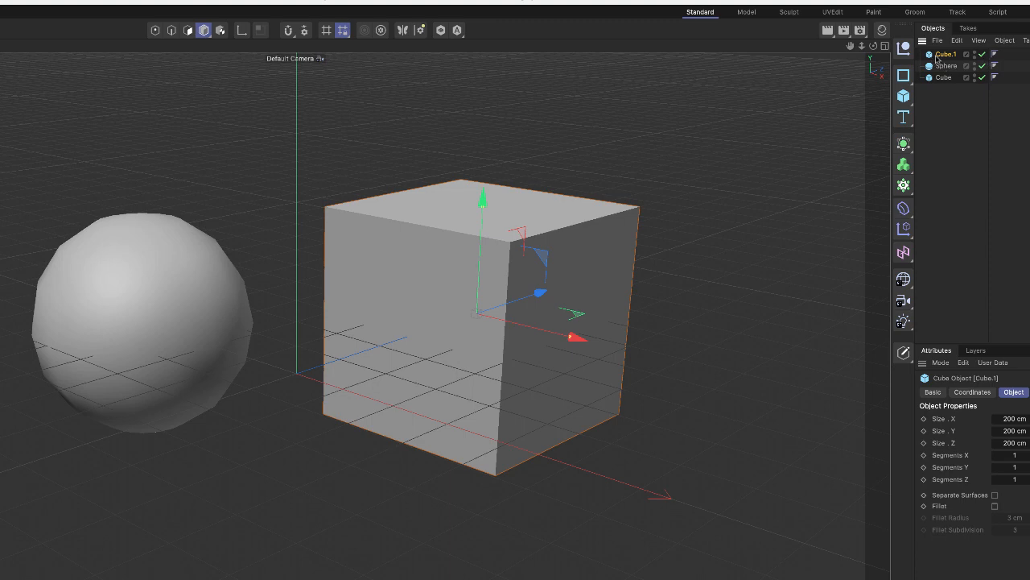
{"action": "key", "text": "Delete"}
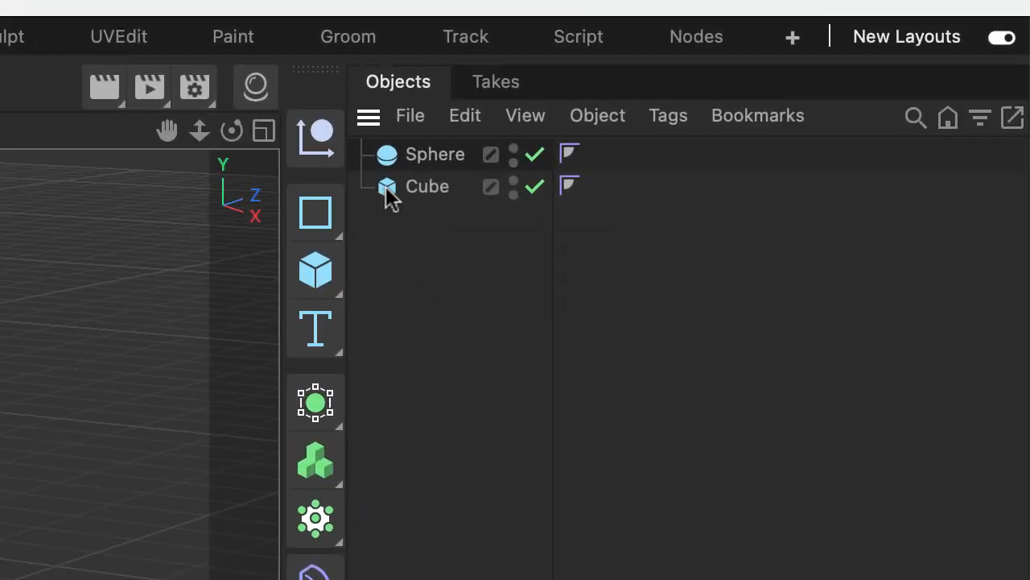
- Make the cube a child of the sphere and move the sphere slightly along its X axis
{"action": "left_click", "coordinate": [385, 189]}
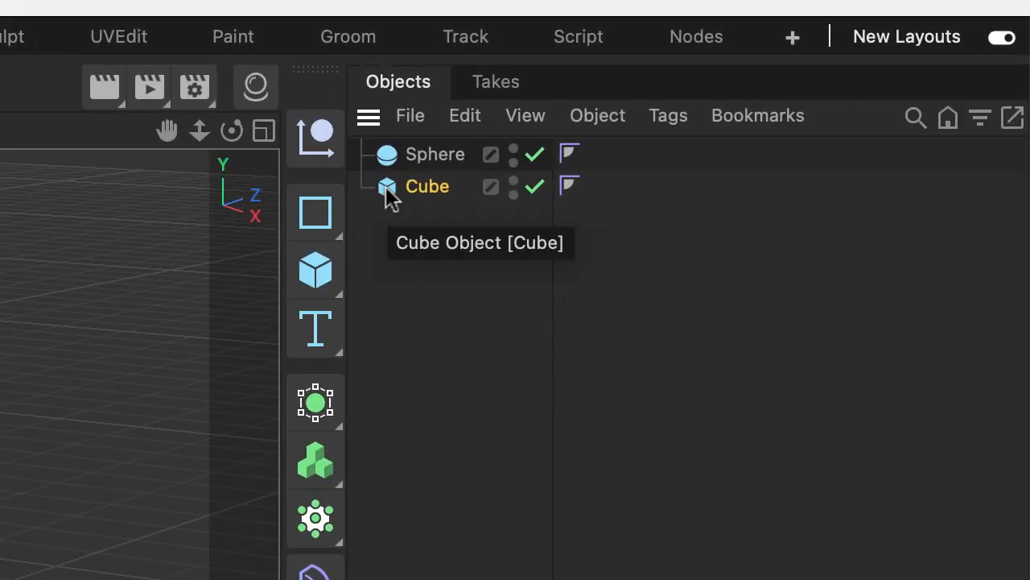
{"action": "left_click_drag", "start_coordinate": [386, 190], "coordinate": [438, 167]}
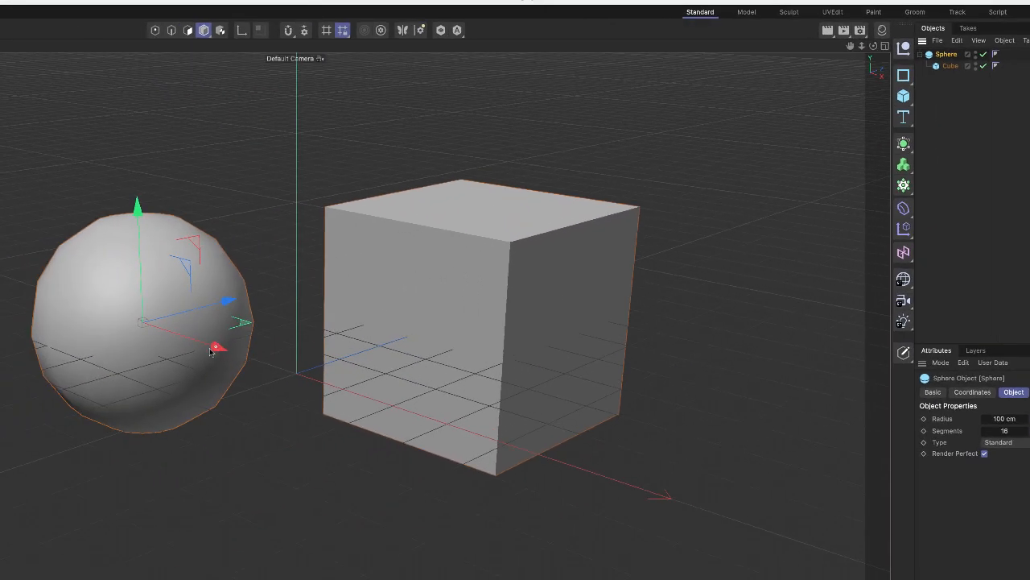
{"action": "left_click_drag", "start_coordinate": [205, 344], "coordinate": [230, 359]}
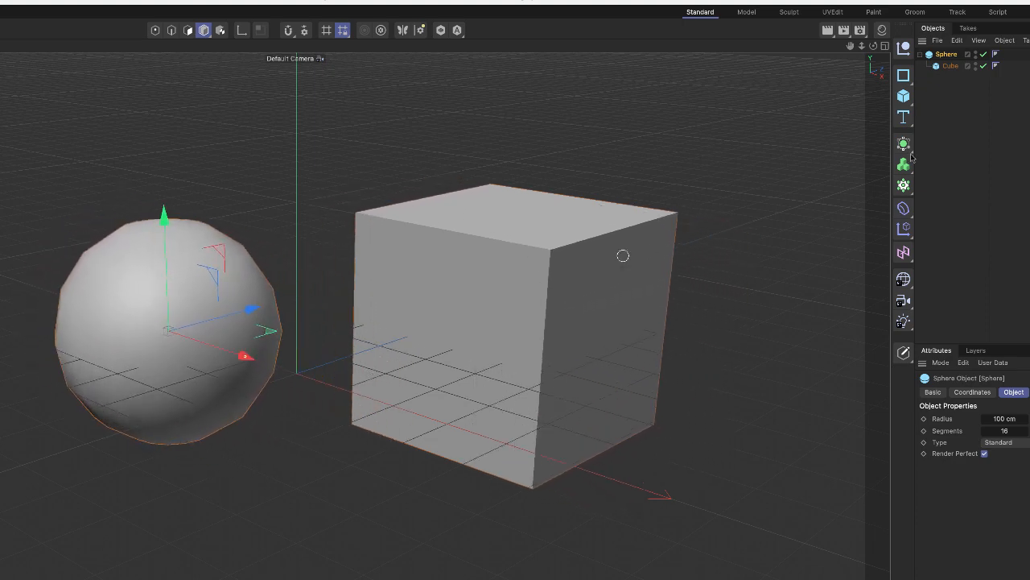
- Delete the child cube so that only the sphere is left in the scene
{"action": "left_click", "coordinate": [951, 67]}
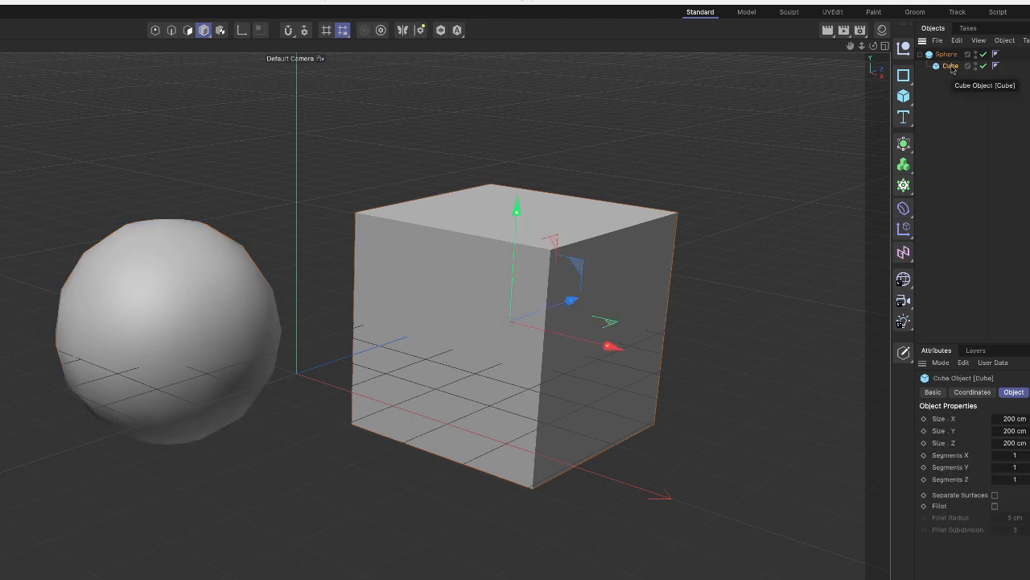
{"action": "key", "text": "Delete"}
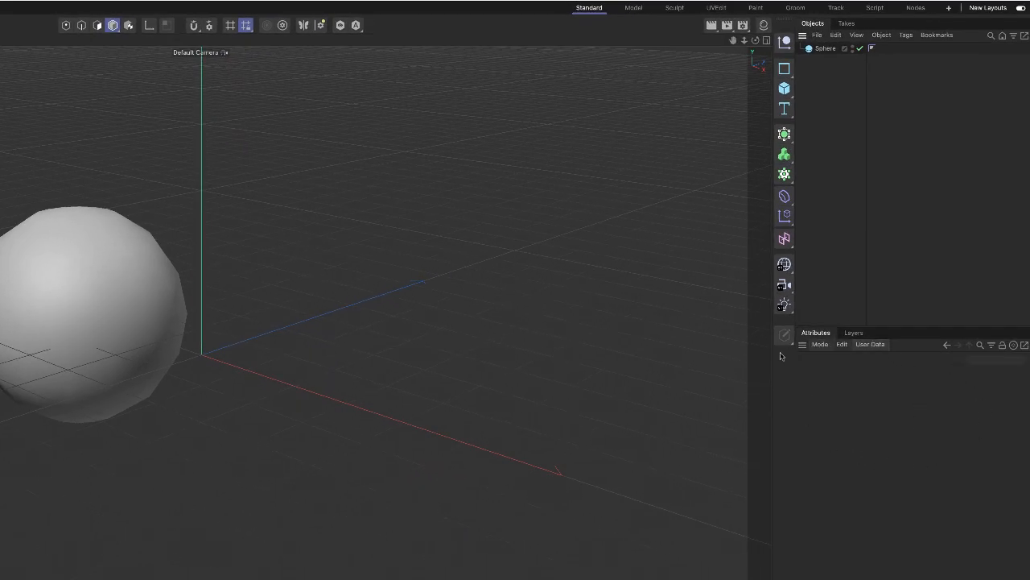
- Select the sphere and change its radius to 128 cm
{"action": "left_click", "coordinate": [825, 50]}
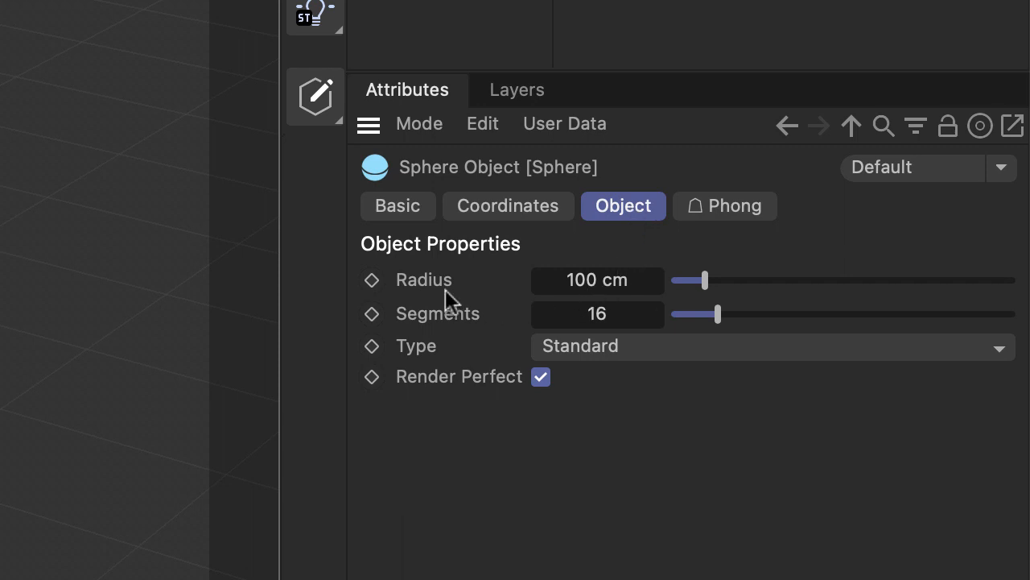
{"action": "left_click_drag", "start_coordinate": [706, 282], "coordinate": [726, 282]}
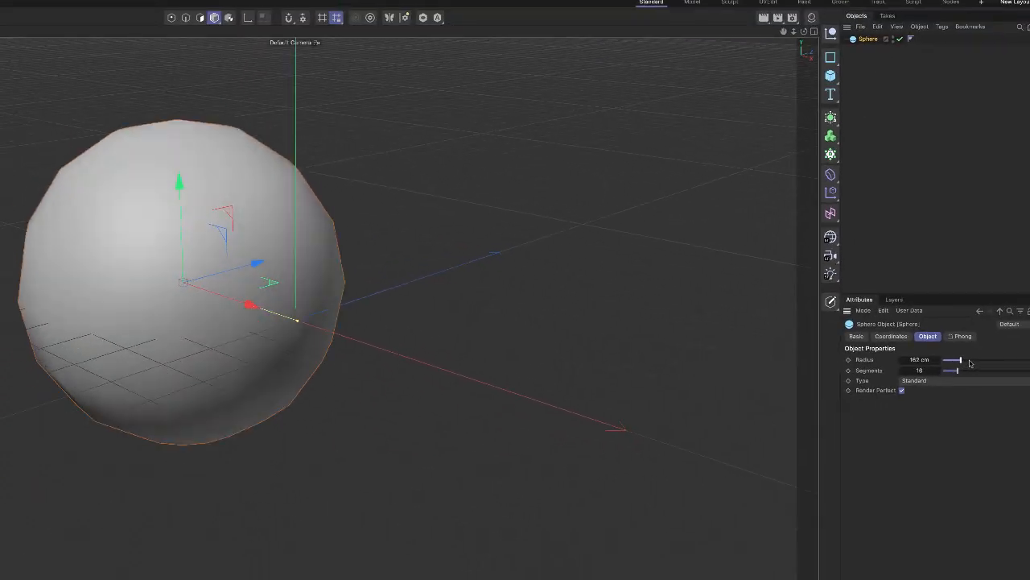
{"action": "left_click_drag", "start_coordinate": [970, 363], "coordinate": [935, 366]}
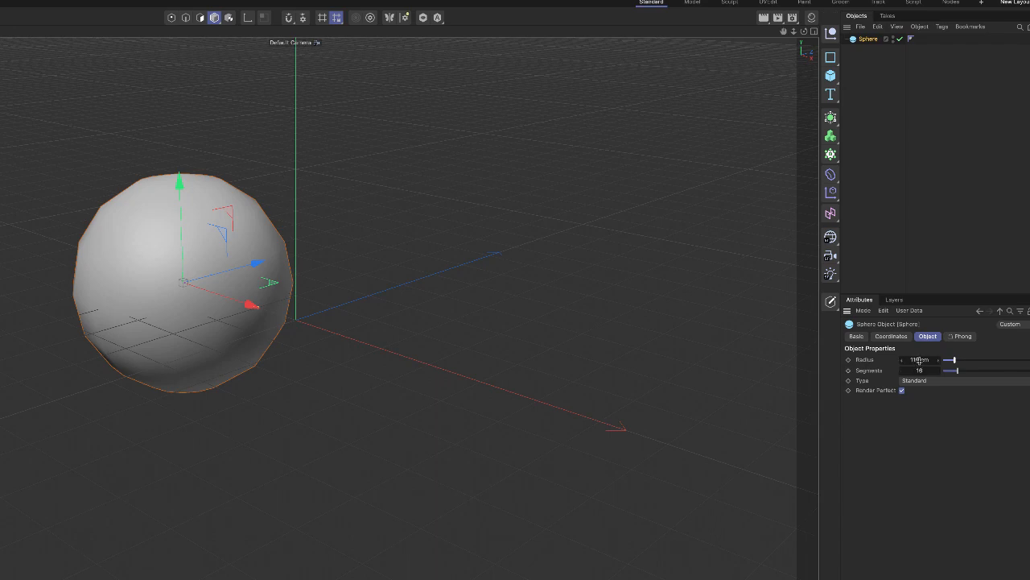
{"action": "mouse_move", "coordinate": [919, 361]}
{"action": "left_mouse_down"}
{"action": "mouse_move", "coordinate": [893, 361]}
{"action": "mouse_move", "coordinate": [957, 361]}
{"action": "mouse_move", "coordinate": [934, 360]}
{"action": "left_mouse_up"}
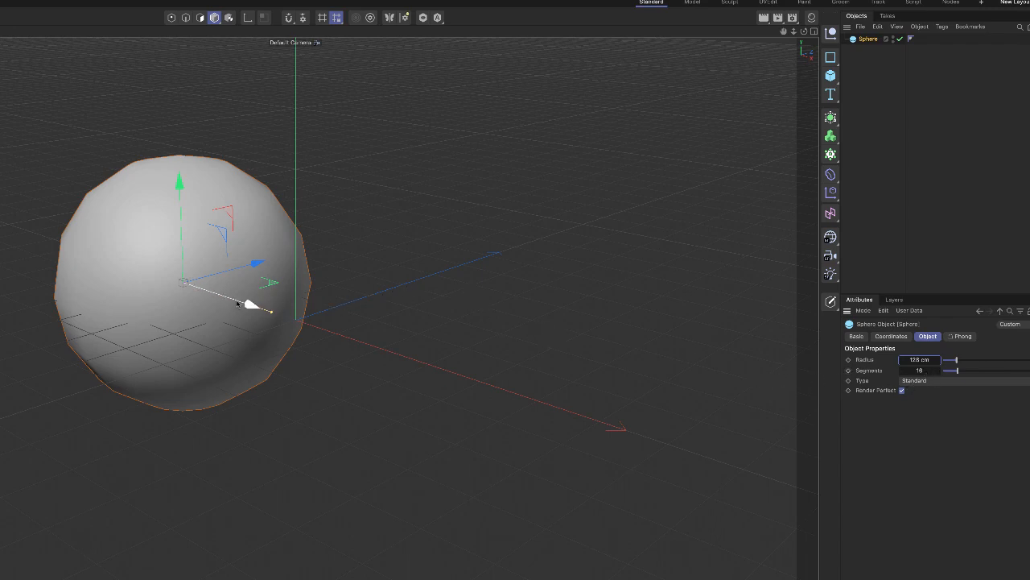
- Move the sphere forward along its X and Z axes and increase its number of segments
{"action": "left_click_drag", "start_coordinate": [255, 304], "coordinate": [340, 338]}
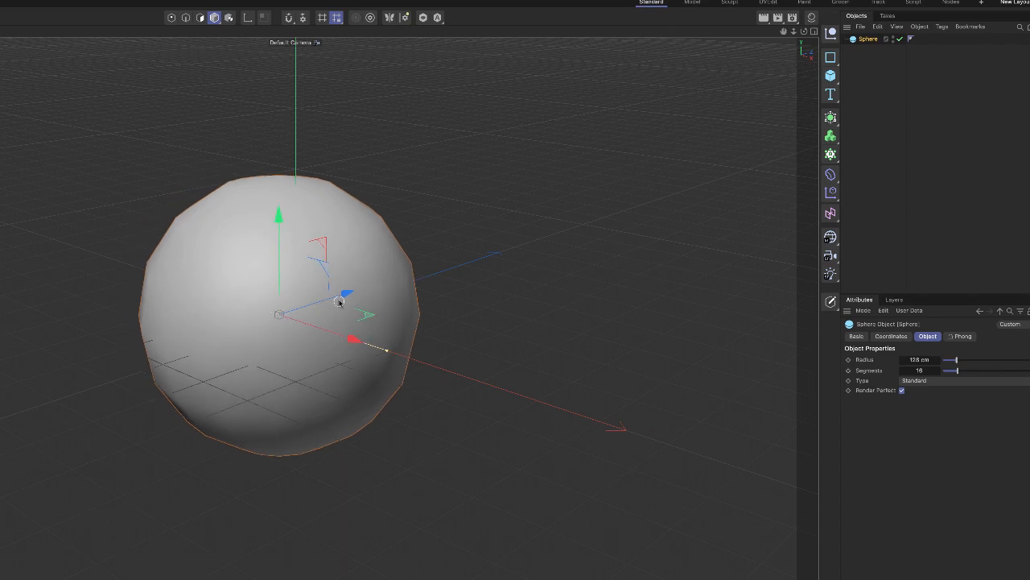
{"action": "left_click_drag", "start_coordinate": [351, 295], "coordinate": [365, 291]}
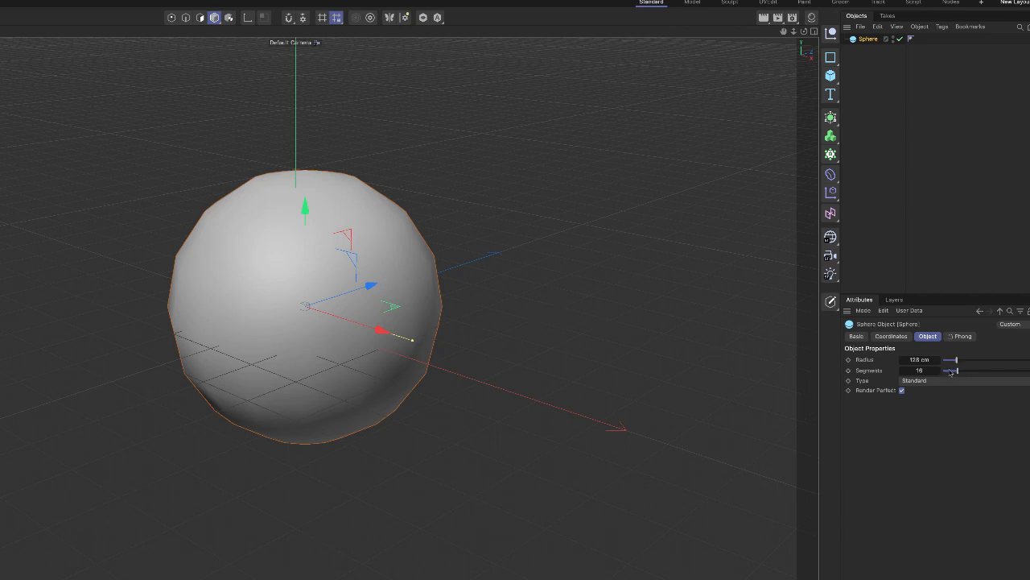
{"action": "mouse_move", "coordinate": [958, 372]}
{"action": "left_mouse_down"}
{"action": "mouse_move", "coordinate": [1029, 371]}
{"action": "mouse_move", "coordinate": [977, 374]}
{"action": "left_mouse_up"}
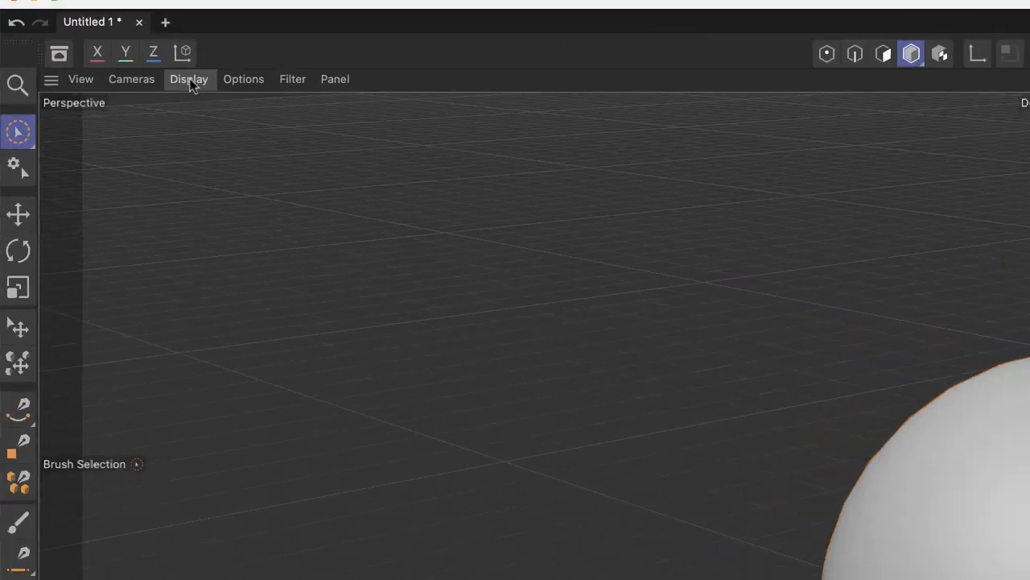
- Display the viewport with Gouraud Shading (Lines) and try low and high segment counts on the sphere, settling on 17
{"action": "left_click", "coordinate": [193, 84]}
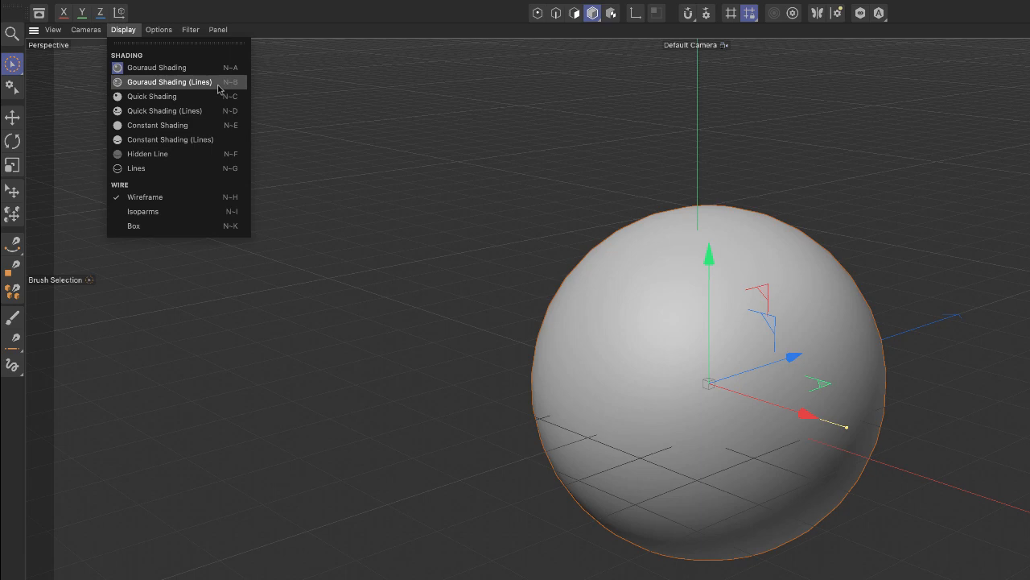
{"action": "left_click", "coordinate": [217, 83]}
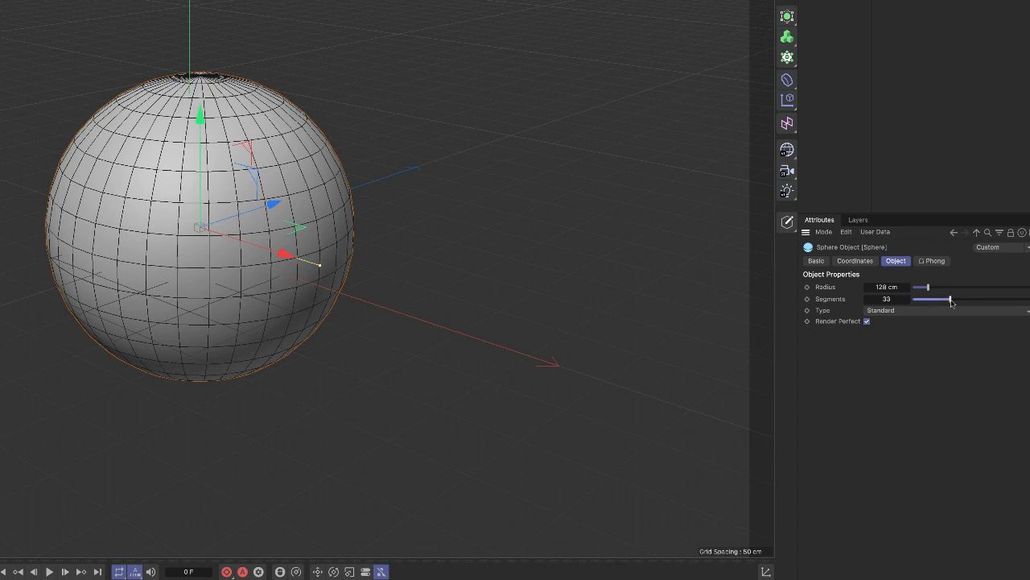
{"action": "left_click_drag", "start_coordinate": [951, 302], "coordinate": [917, 306]}
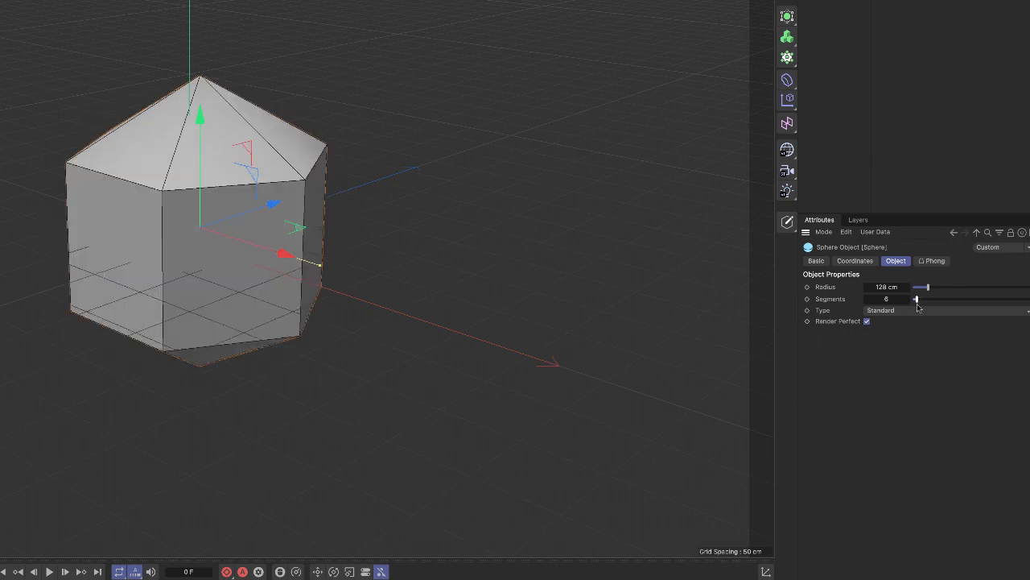
{"action": "left_click_drag", "start_coordinate": [918, 307], "coordinate": [1018, 299]}
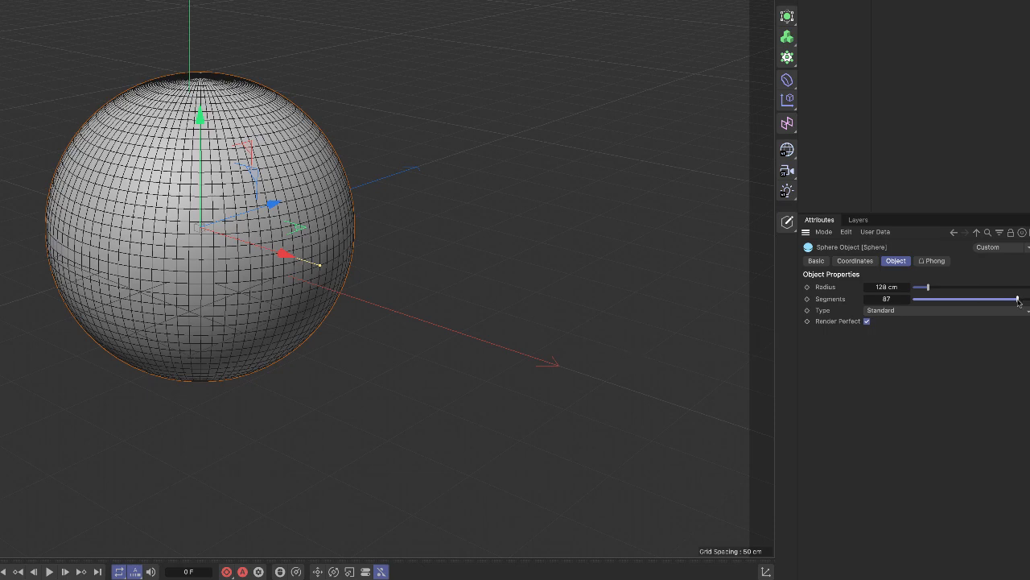
{"action": "left_click_drag", "start_coordinate": [1019, 300], "coordinate": [967, 305]}
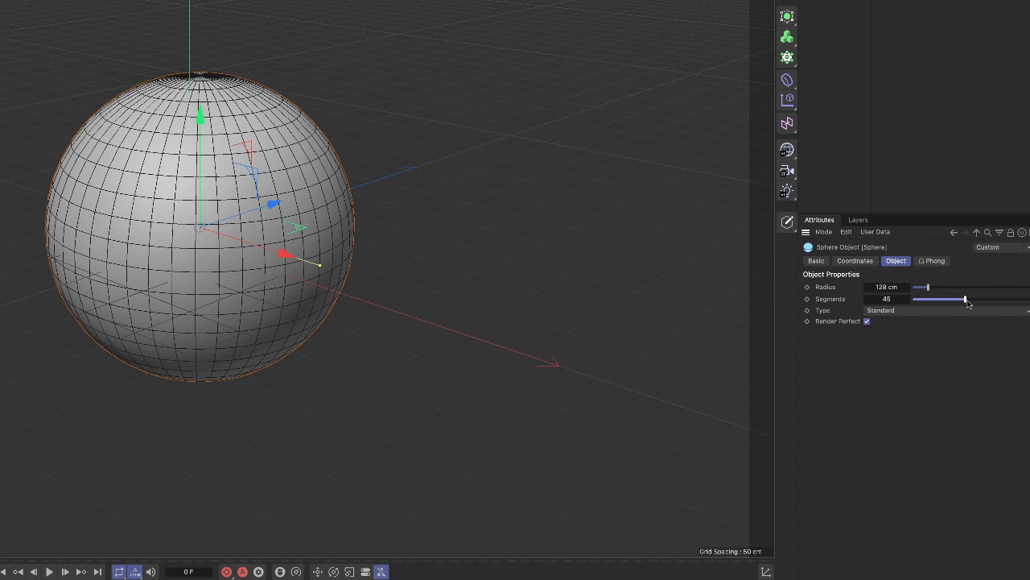
{"action": "left_click_drag", "start_coordinate": [966, 303], "coordinate": [932, 310]}
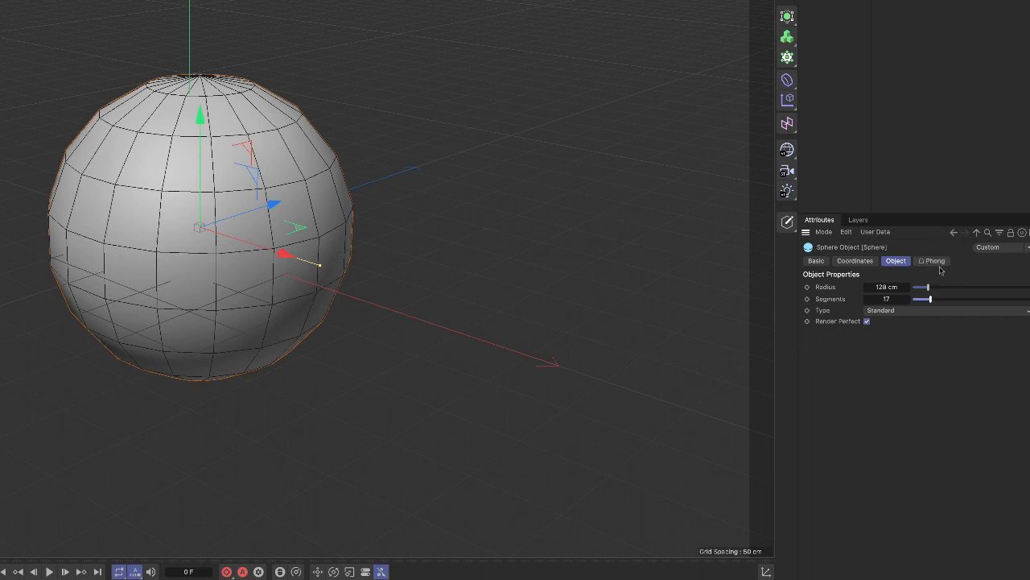
- Move the sphere in the viewport and reset its X and Z positions to 0 cm in its coordinates
{"action": "left_click", "coordinate": [855, 261]}
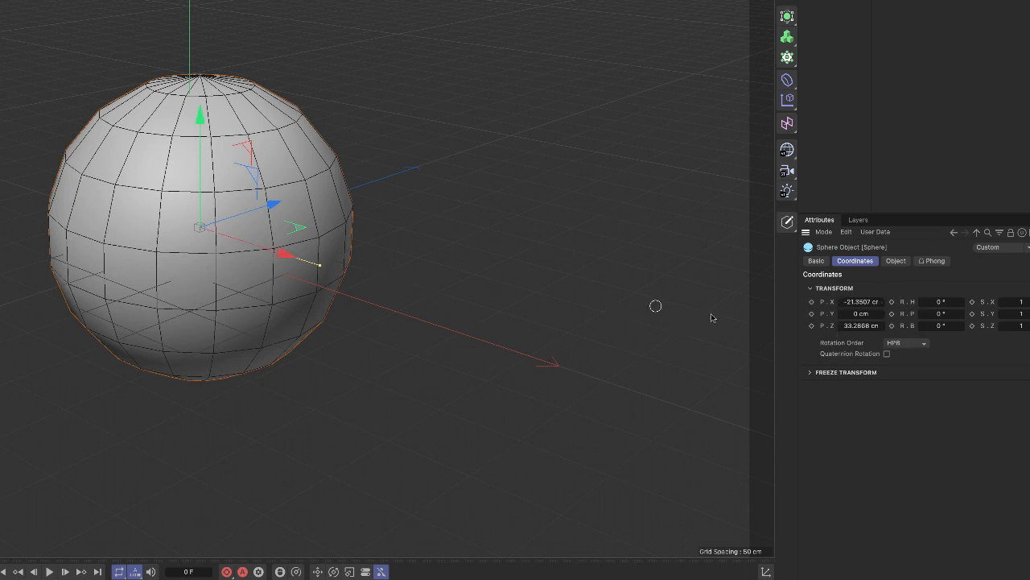
{"action": "mouse_move", "coordinate": [280, 254]}
{"action": "left_mouse_down"}
{"action": "mouse_move", "coordinate": [329, 269]}
{"action": "mouse_move", "coordinate": [285, 255]}
{"action": "mouse_move", "coordinate": [306, 272]}
{"action": "mouse_move", "coordinate": [299, 260]}
{"action": "left_mouse_up"}
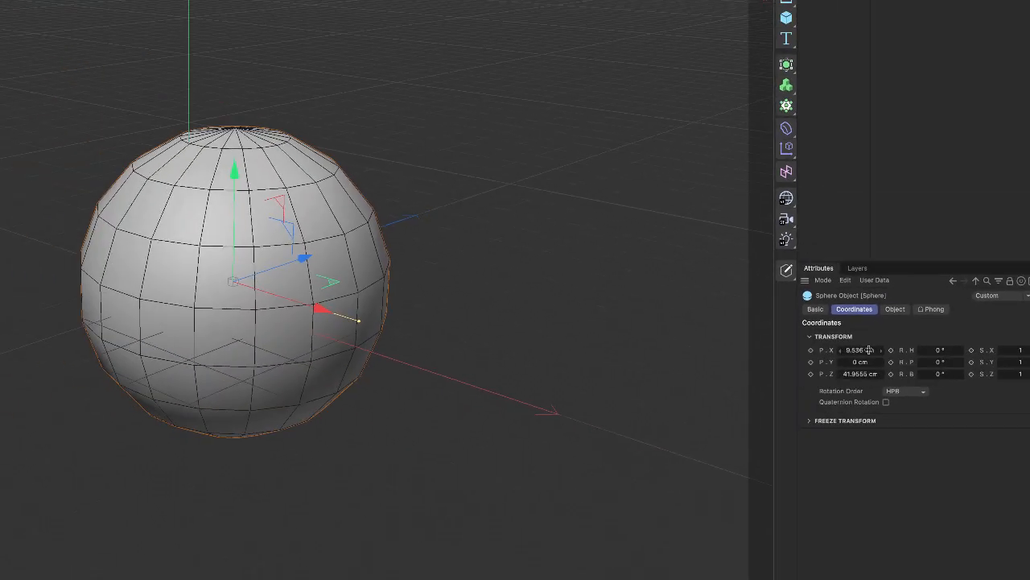
{"action": "left_click", "coordinate": [874, 350]}
{"action": "type", "text": "0"}
{"action": "left_click", "coordinate": [875, 374]}
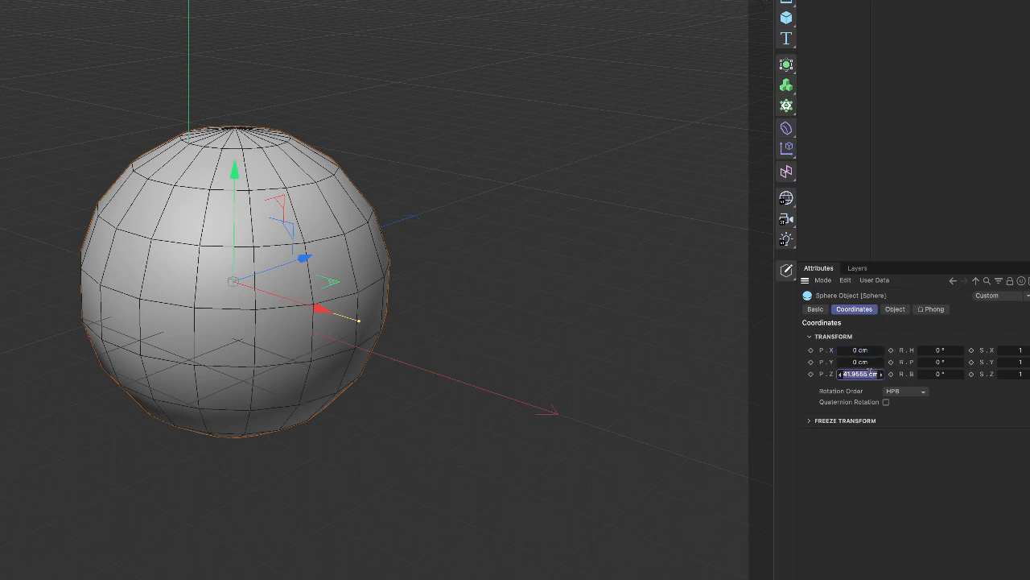
{"action": "type", "text": "0"}
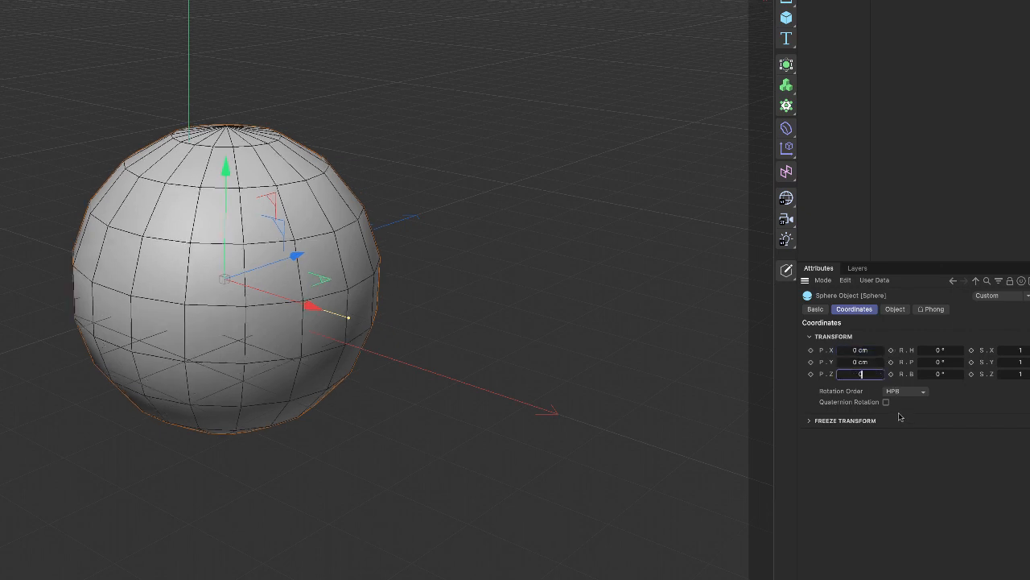
{"action": "key", "text": "Return"}
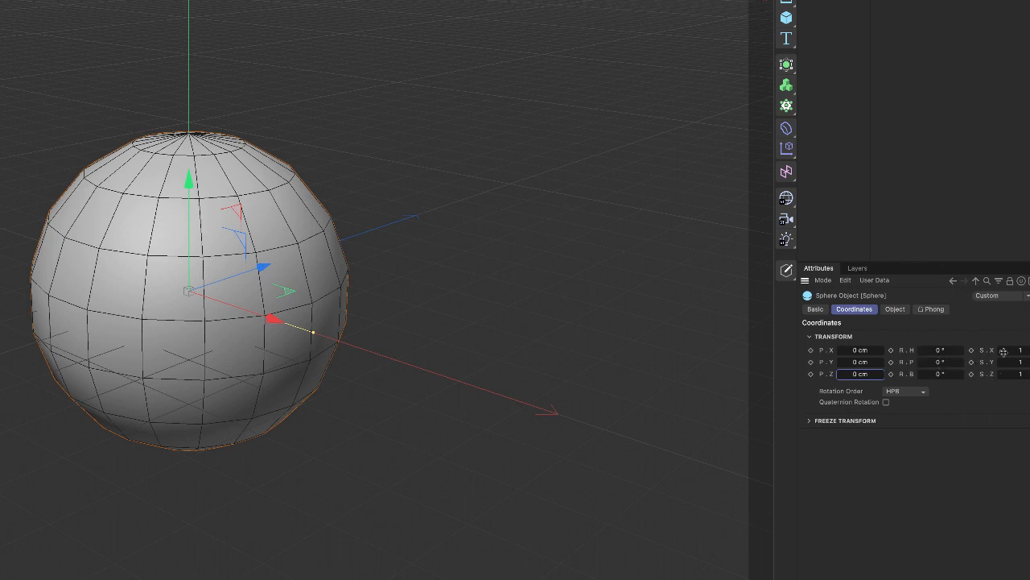
- Scale the sphere to 1.22 in X, 1.09 in Y and 1.06 in Z
{"action": "mouse_move", "coordinate": [1004, 351]}
{"action": "left_mouse_down"}
{"action": "mouse_move", "coordinate": [990, 351]}
{"action": "mouse_move", "coordinate": [1016, 352]}
{"action": "mouse_move", "coordinate": [1005, 351]}
{"action": "left_mouse_up"}
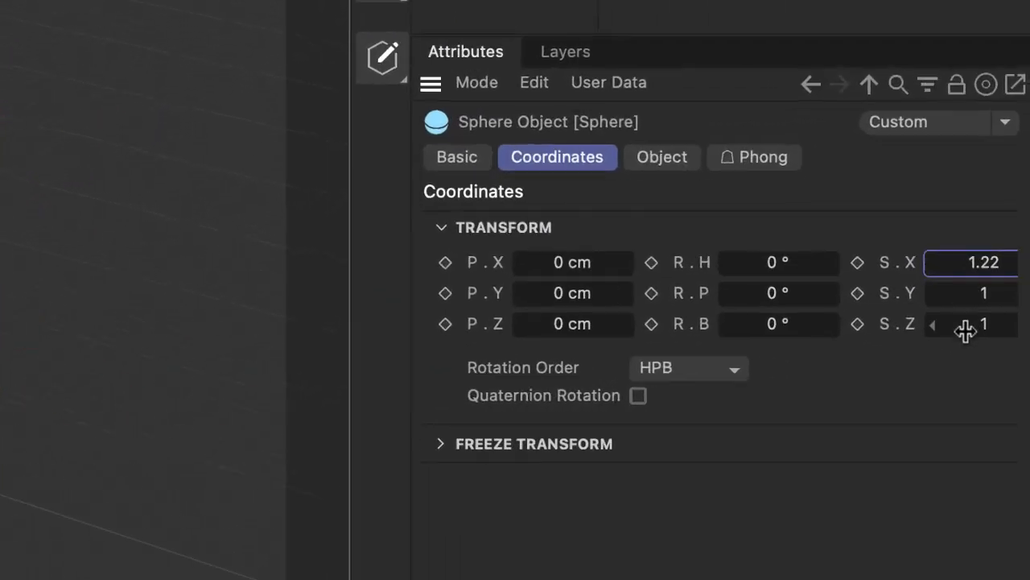
{"action": "mouse_move", "coordinate": [972, 282]}
{"action": "left_mouse_down"}
{"action": "mouse_move", "coordinate": [986, 281]}
{"action": "mouse_move", "coordinate": [972, 281]}
{"action": "left_mouse_up"}
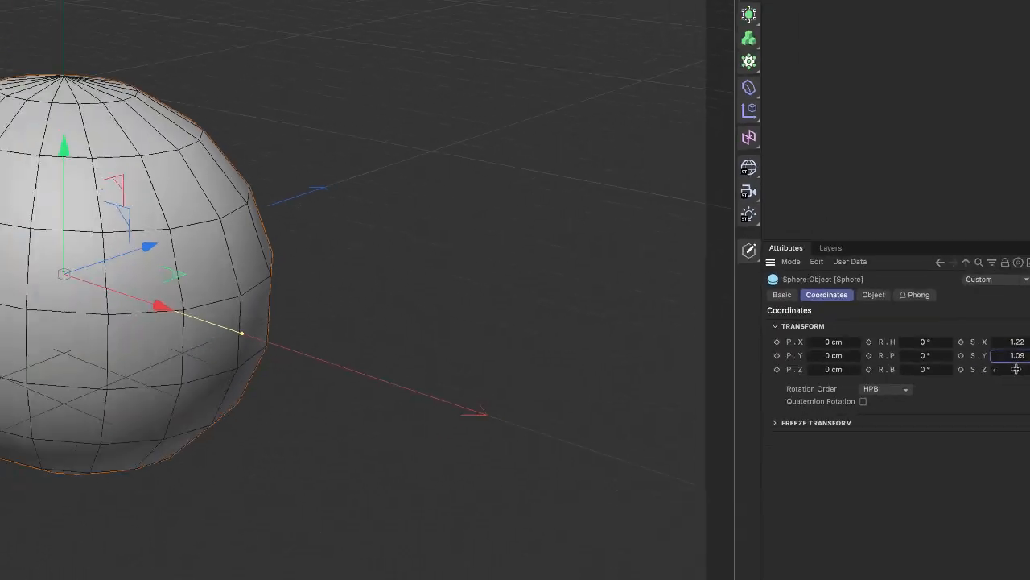
{"action": "left_click_drag", "start_coordinate": [1016, 369], "coordinate": [1016, 369]}
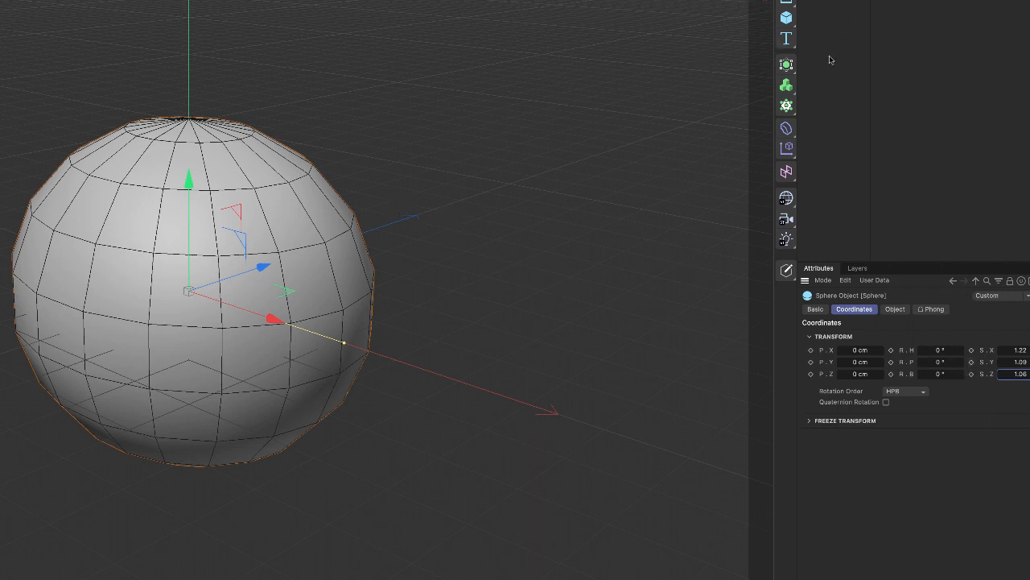
- Replace the sphere with a new cube and rotate it to H 5°, P -5° and B -10°
{"action": "key", "text": "Delete"}
{"action": "left_click", "coordinate": [787, 17]}
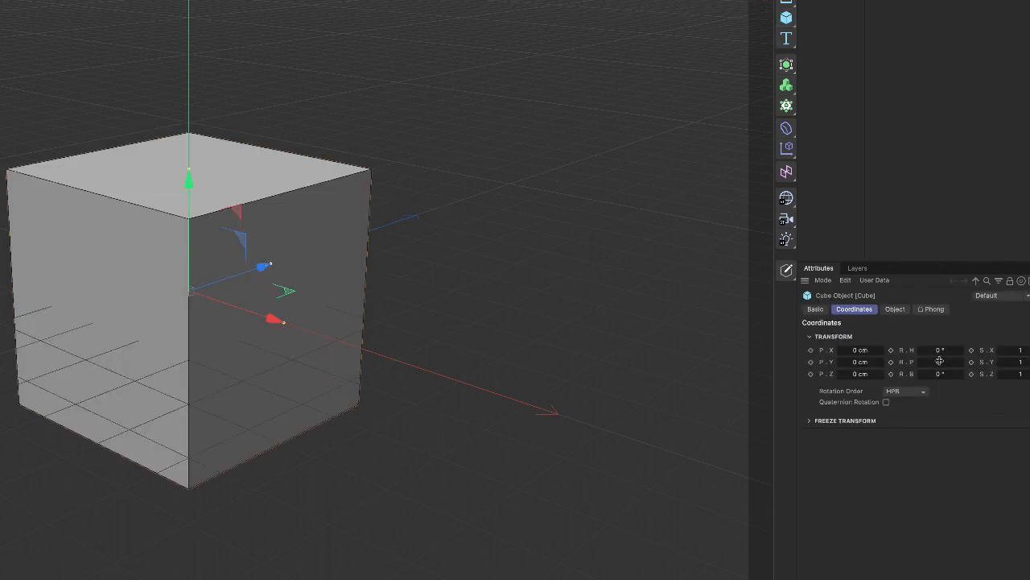
{"action": "mouse_move", "coordinate": [937, 352]}
{"action": "left_mouse_down"}
{"action": "mouse_move", "coordinate": [937, 322]}
{"action": "mouse_move", "coordinate": [937, 354]}
{"action": "left_mouse_up"}
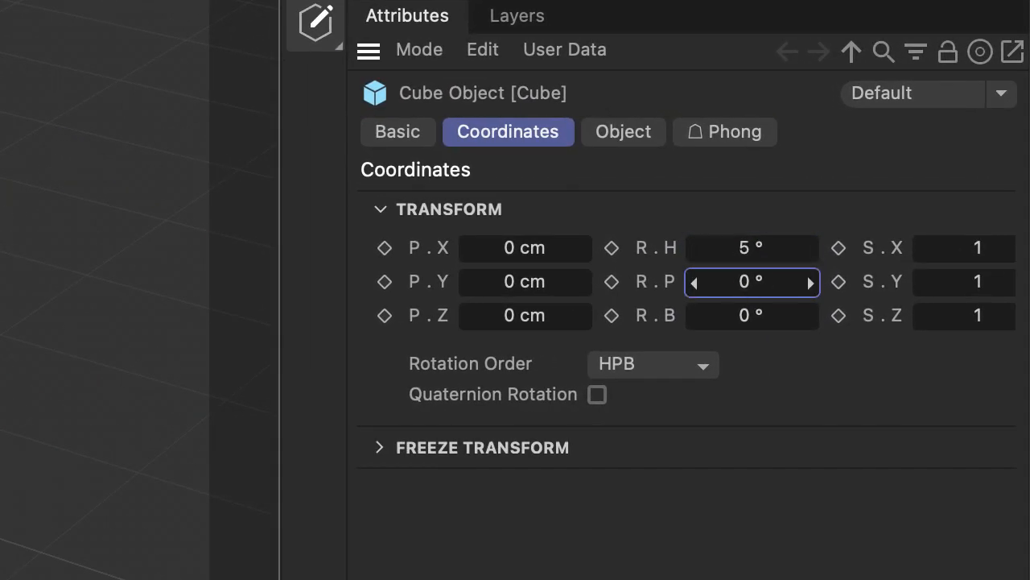
{"action": "mouse_move", "coordinate": [737, 282]}
{"action": "left_mouse_down"}
{"action": "mouse_move", "coordinate": [738, 311]}
{"action": "mouse_move", "coordinate": [738, 264]}
{"action": "mouse_move", "coordinate": [737, 287]}
{"action": "left_mouse_up"}
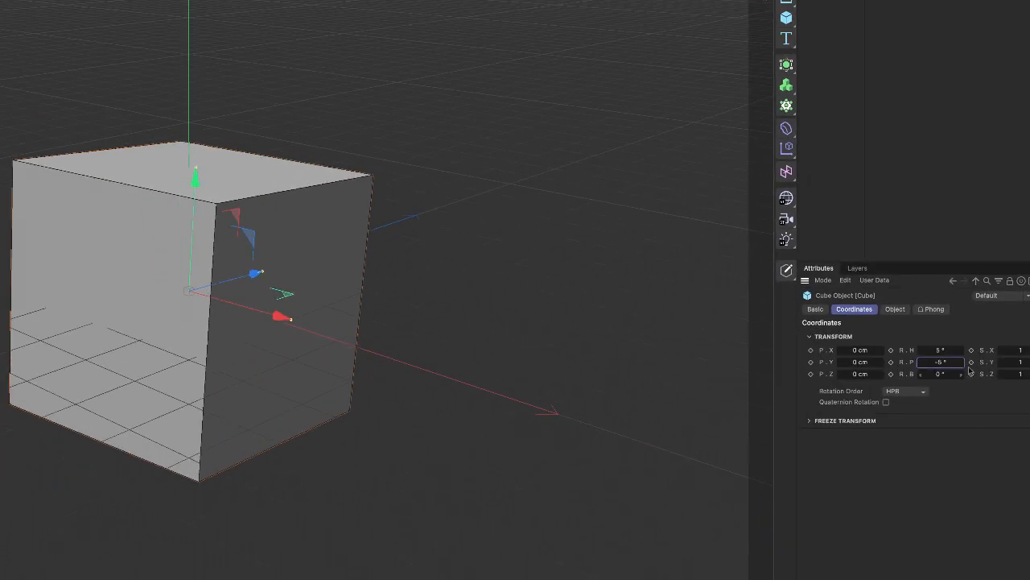
{"action": "mouse_move", "coordinate": [937, 377]}
{"action": "left_mouse_down"}
{"action": "mouse_move", "coordinate": [937, 354]}
{"action": "mouse_move", "coordinate": [937, 375]}
{"action": "left_mouse_up"}
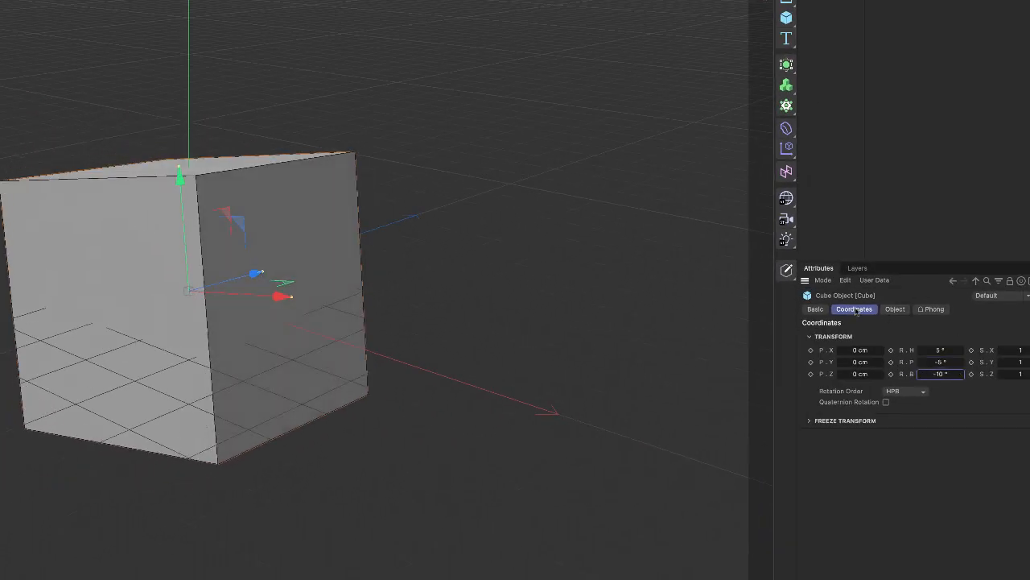
- Look through the cube's basic properties and set its X size to 222 cm
{"action": "left_click", "coordinate": [817, 309]}
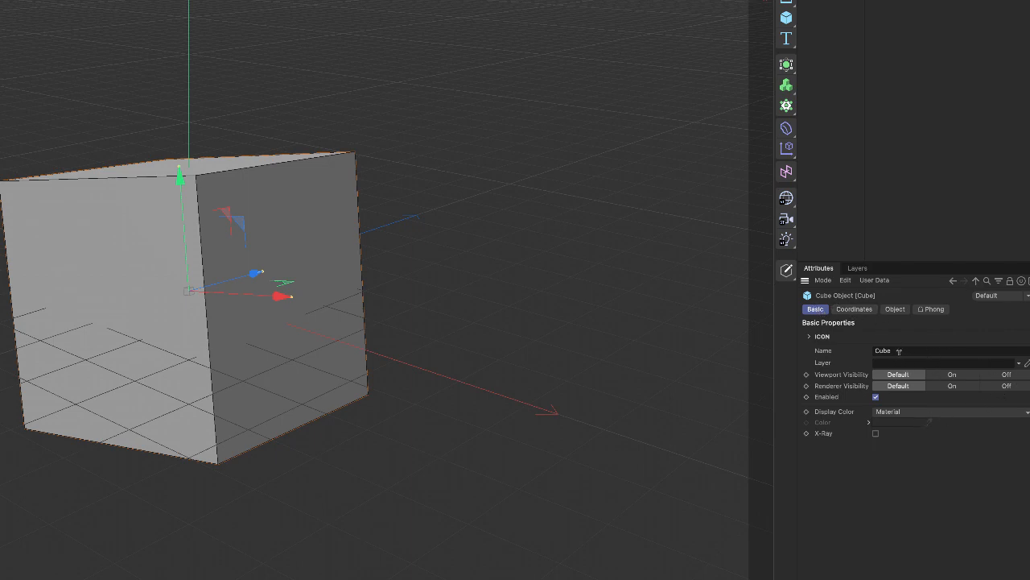
{"action": "left_click", "coordinate": [871, 311]}
{"action": "left_click", "coordinate": [895, 309]}
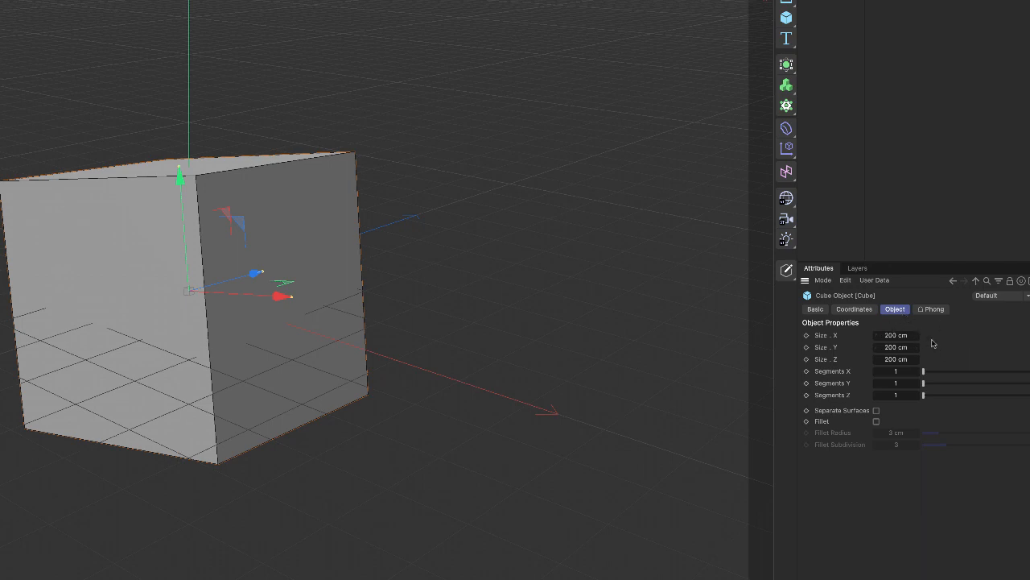
{"action": "left_click", "coordinate": [896, 335]}
{"action": "type", "text": "182"}
{"action": "key", "text": "Return"}
{"action": "left_click_drag", "start_coordinate": [917, 335], "coordinate": [907, 333]}
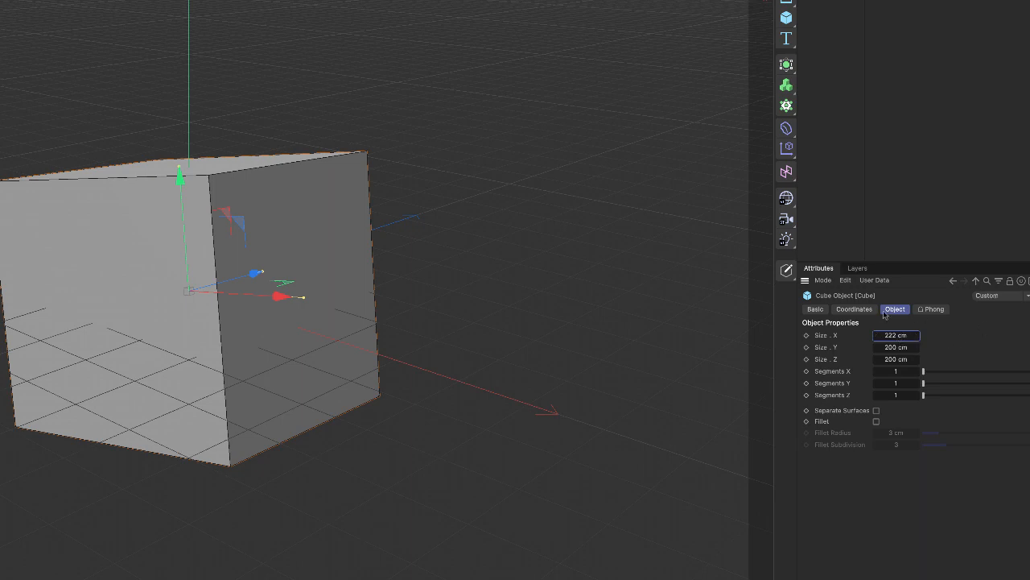
- Deselect and reselect the cube, and examine the layers list and the cube's coordinates and object properties
{"action": "left_click", "coordinate": [854, 310]}
{"action": "left_click", "coordinate": [900, 312]}
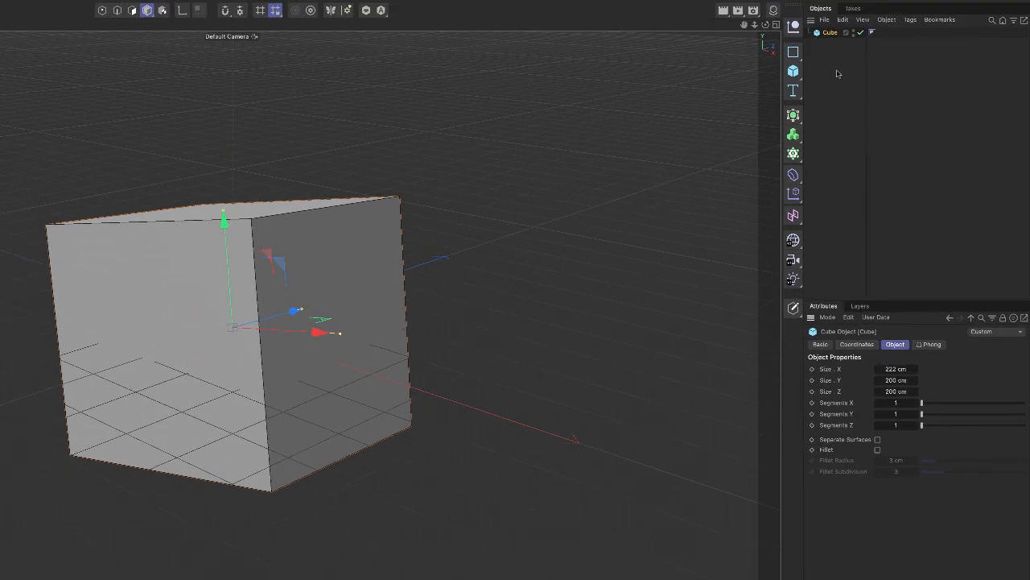
{"action": "left_click", "coordinate": [890, 104]}
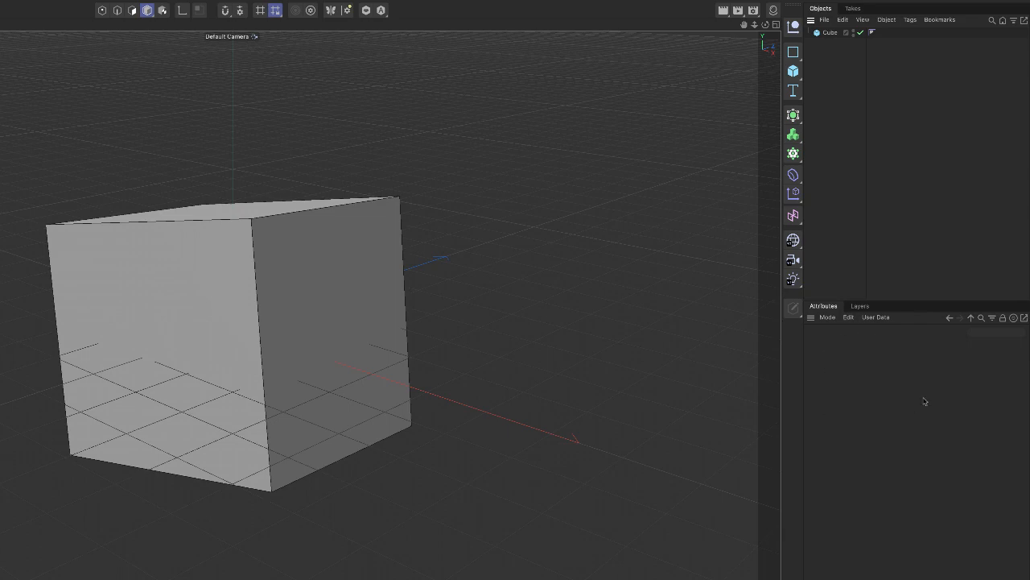
{"action": "left_click", "coordinate": [829, 33]}
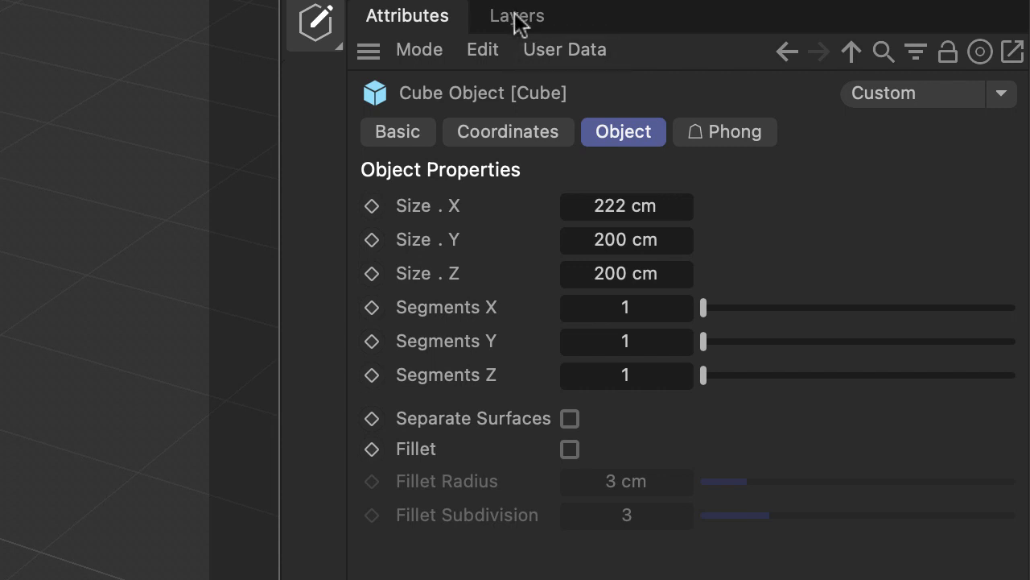
{"action": "left_click", "coordinate": [517, 18]}
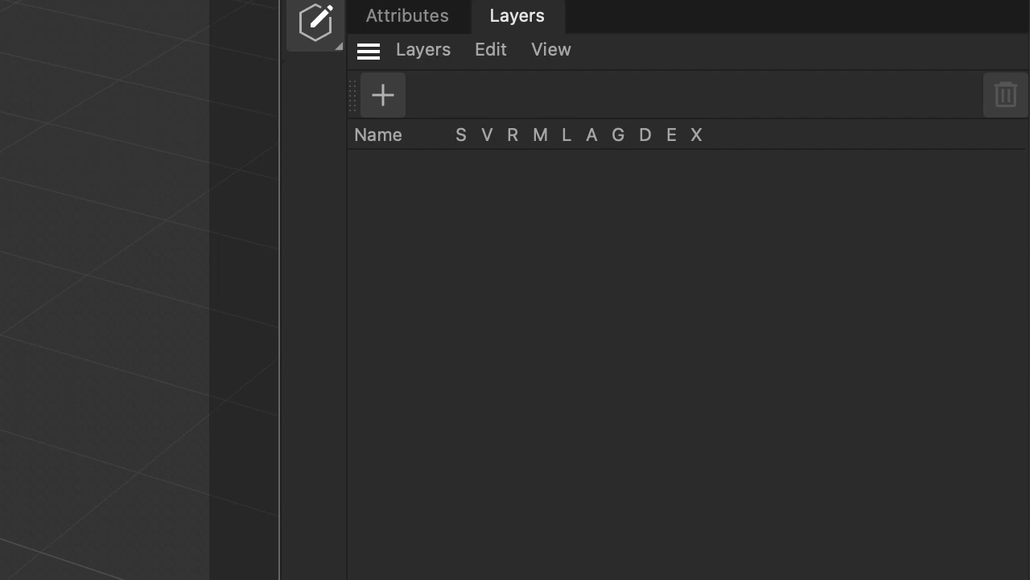
{"action": "left_click", "coordinate": [409, 22]}
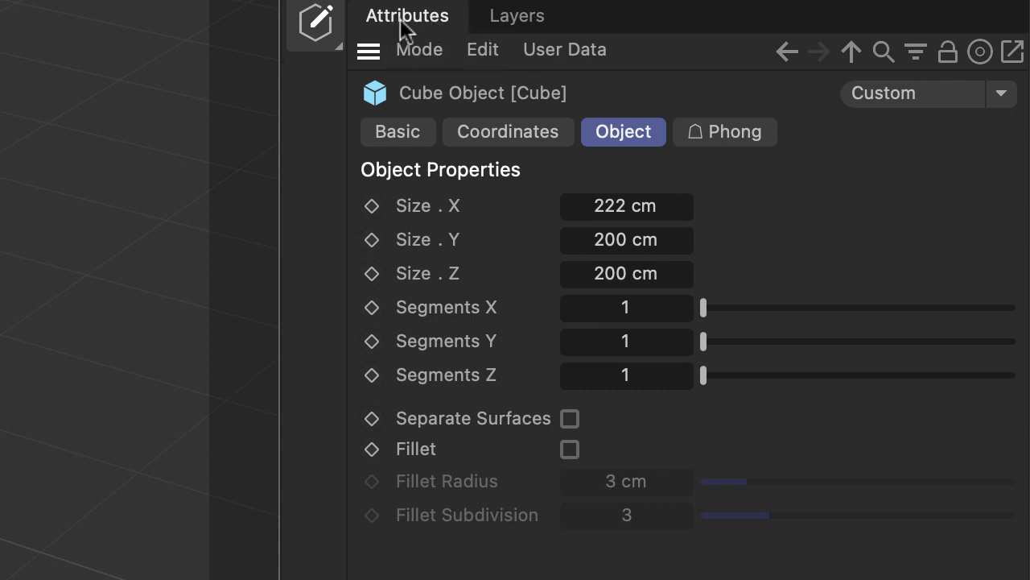
{"action": "left_click", "coordinate": [498, 137]}
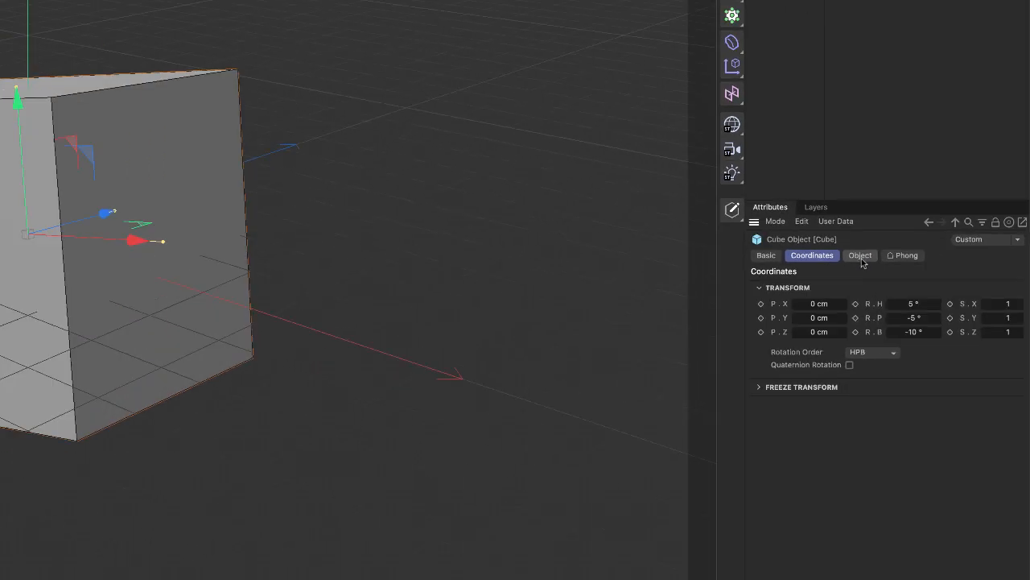
{"action": "left_click", "coordinate": [641, 140]}
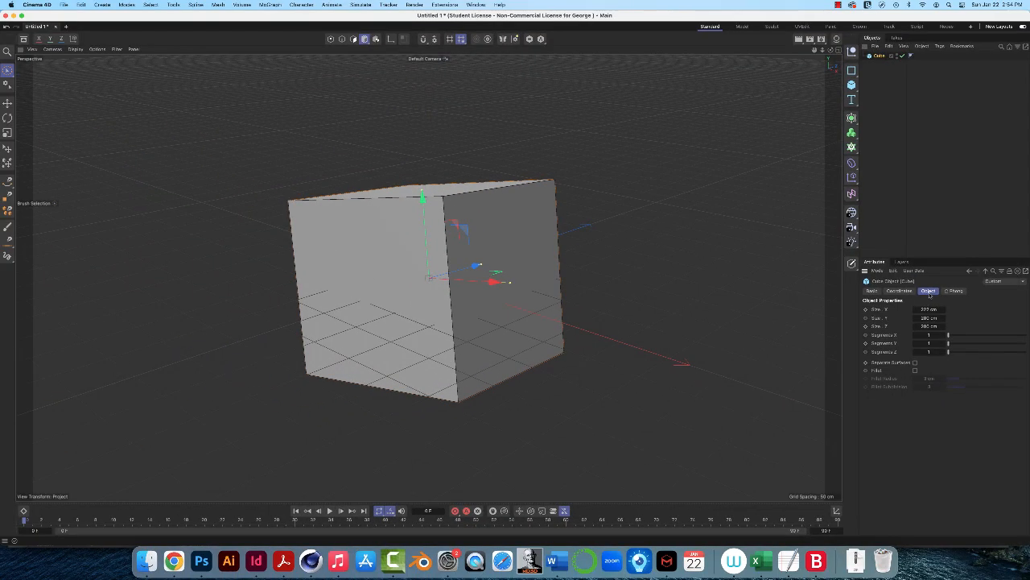